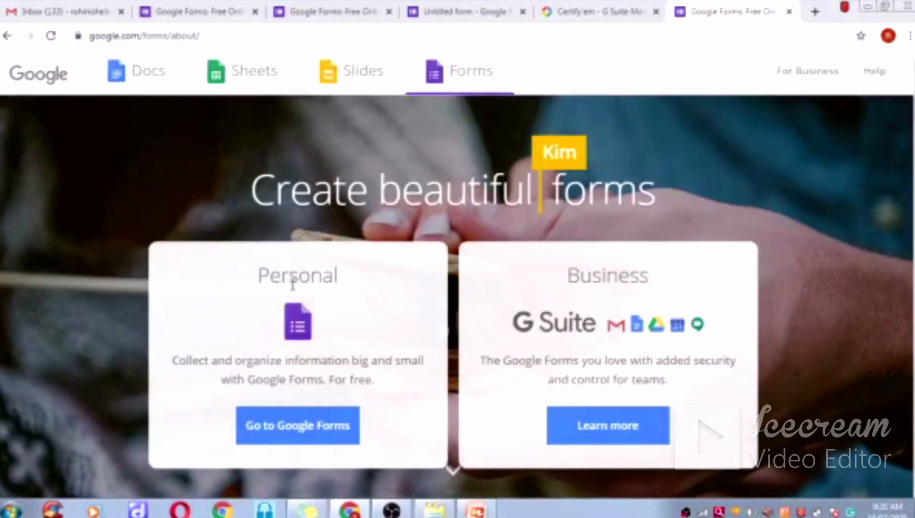
- Go from the landing page to the Google Forms home page
click(287, 432)
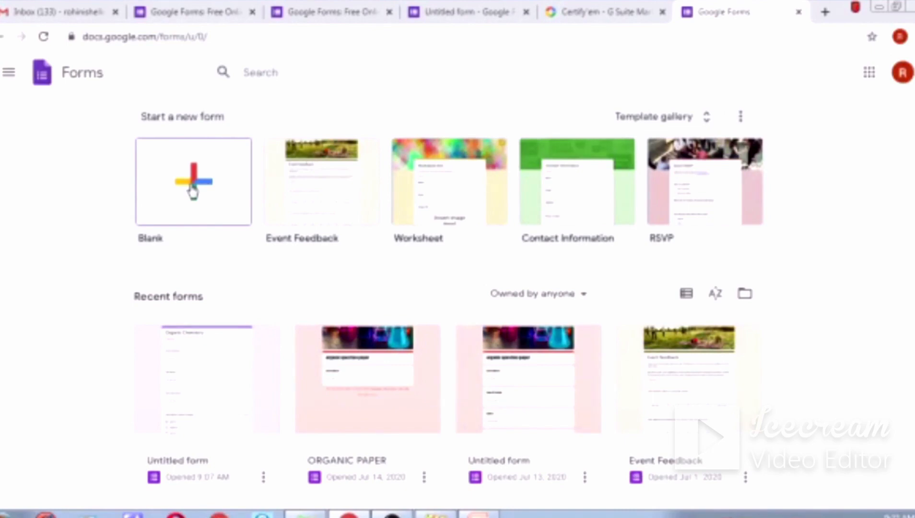
- Open the Organic Chemistry form and review its Full Name, Institute Name and carbocation questions
click(182, 389)
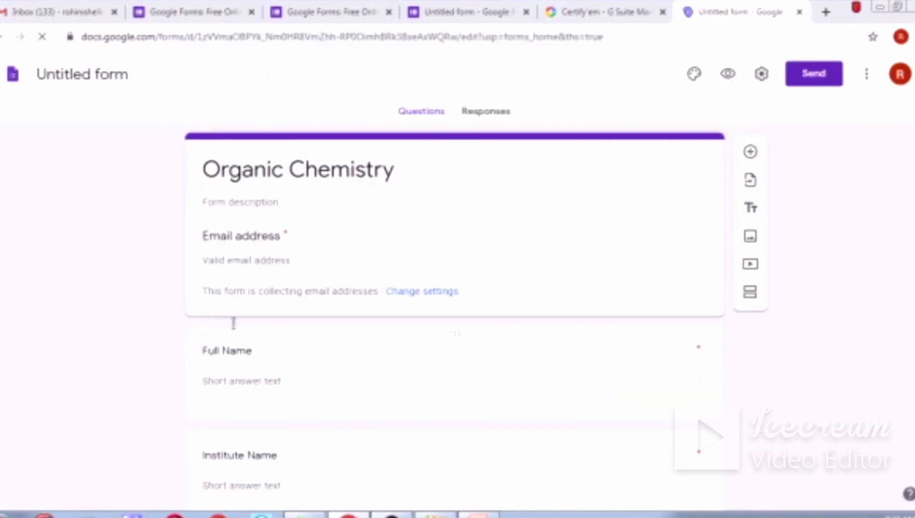
scroll(571, 261, down, 3)
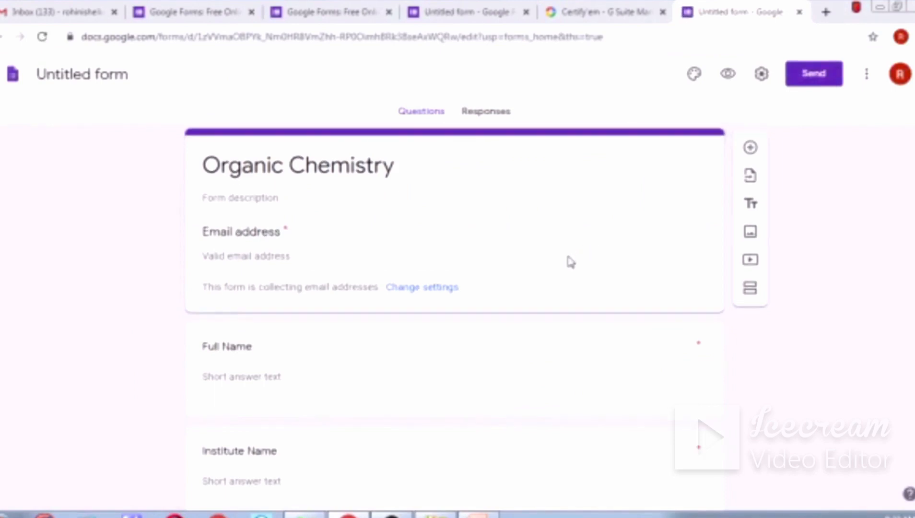
scroll(571, 266, up, 3)
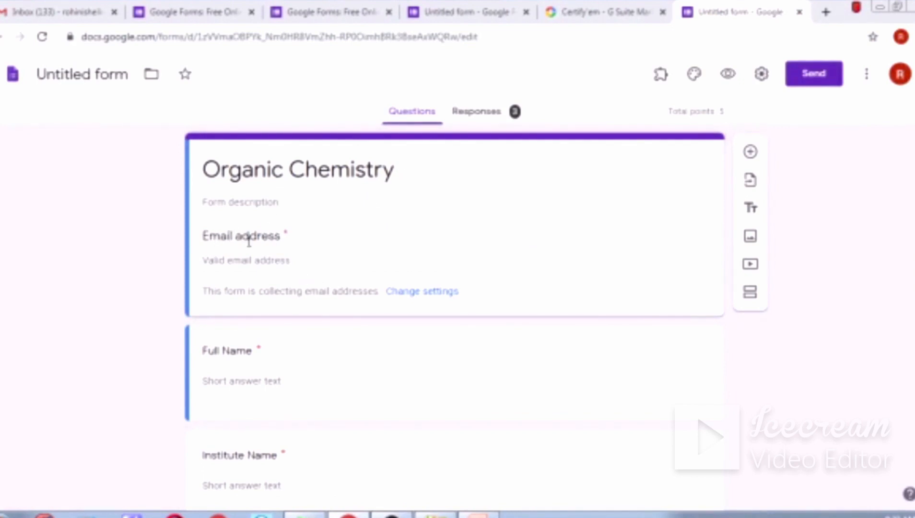
scroll(259, 263, down, 3)
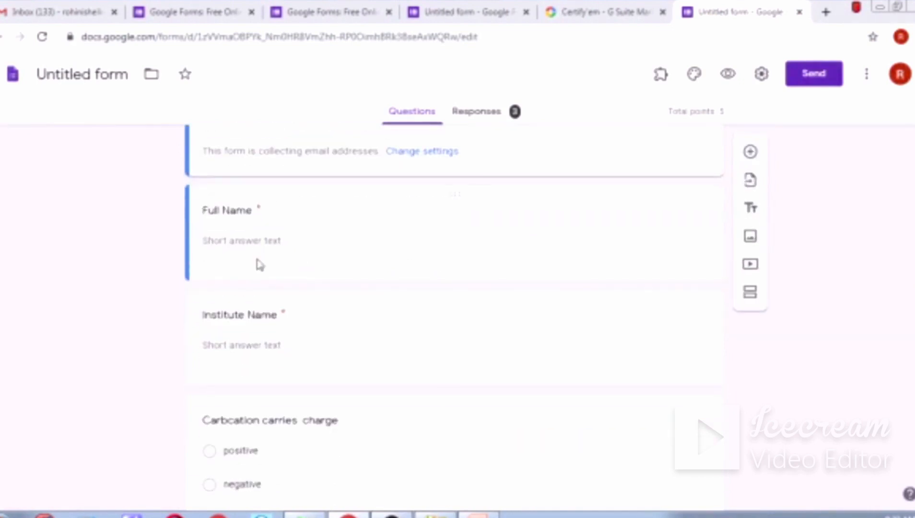
scroll(266, 327, down, 2)
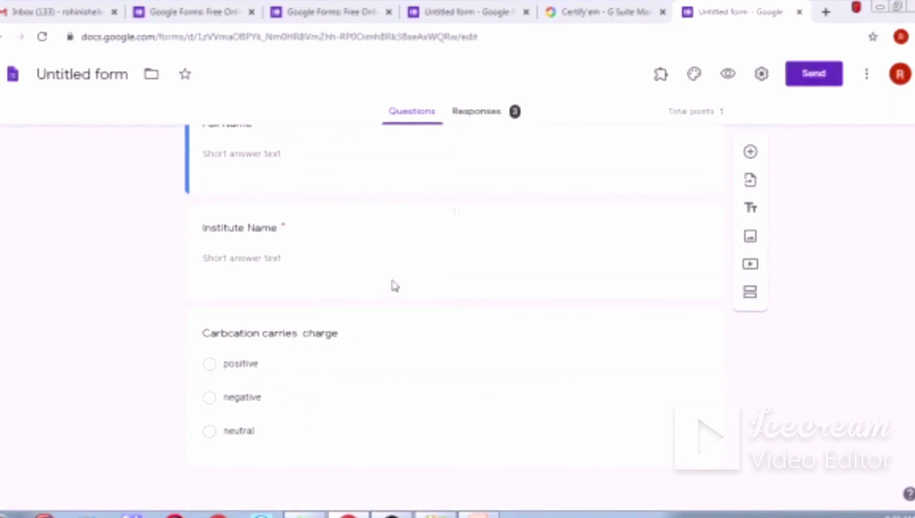
scroll(395, 286, up, 3)
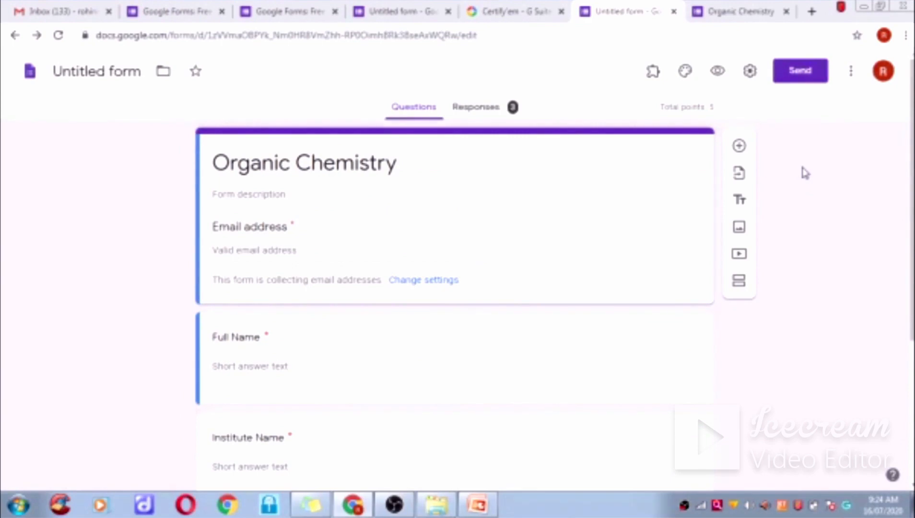
- Bring up the Works with Forms add-on list, including formLimiter and Form Ranger
click(853, 75)
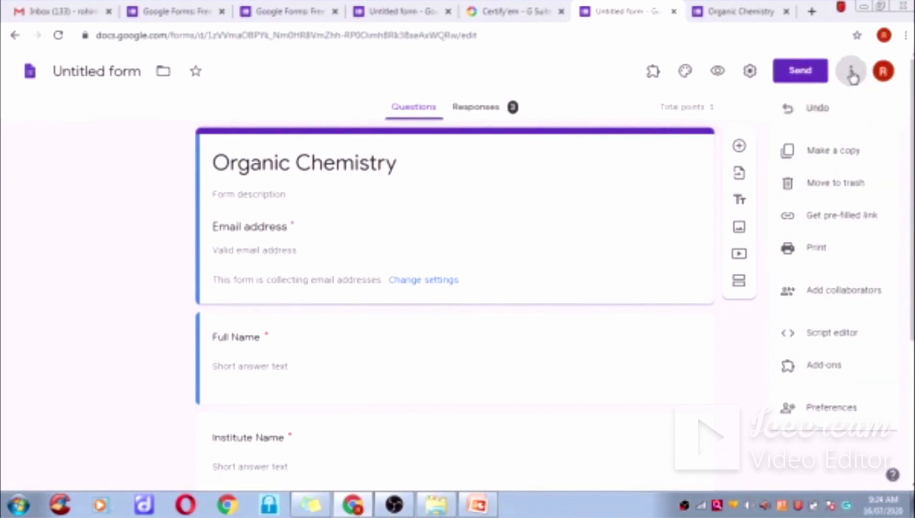
click(823, 366)
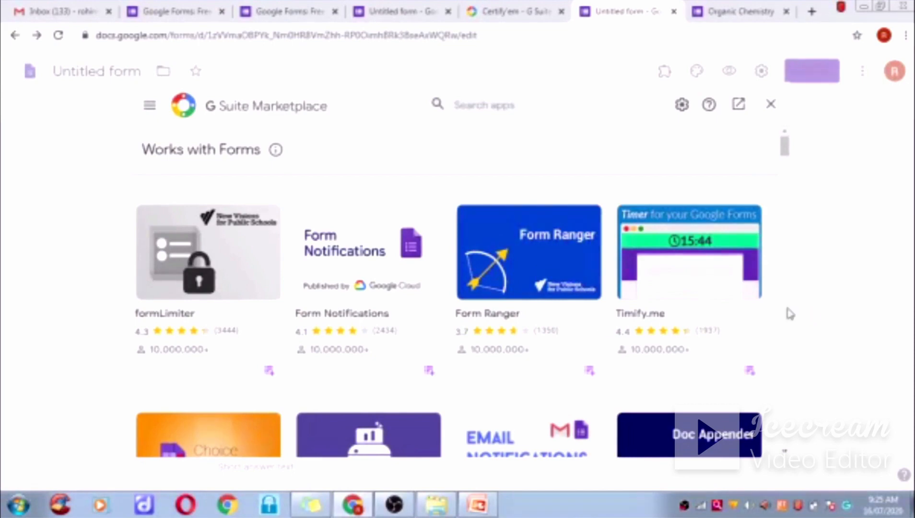
- Search the marketplace for 'certi' and select Certify'em, marked as already installed
click(477, 105)
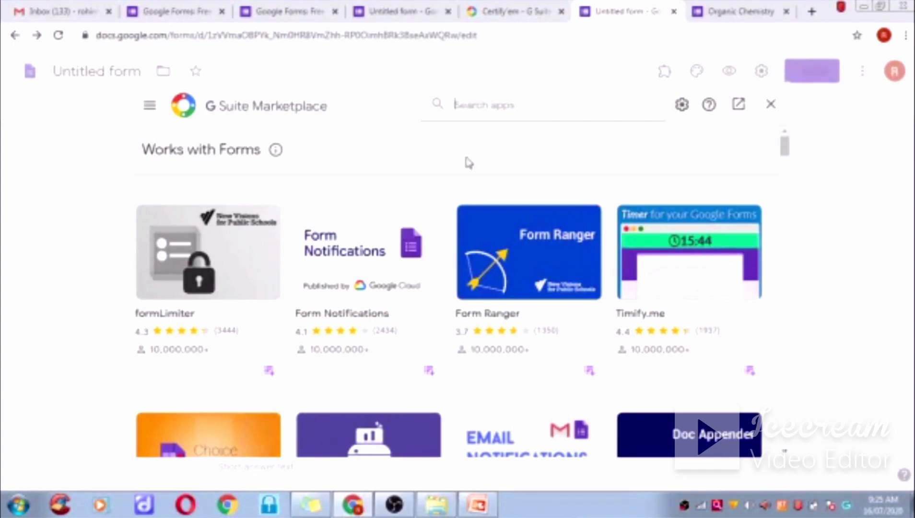
scroll(469, 163, down, 5)
scroll(482, 177, up, 1)
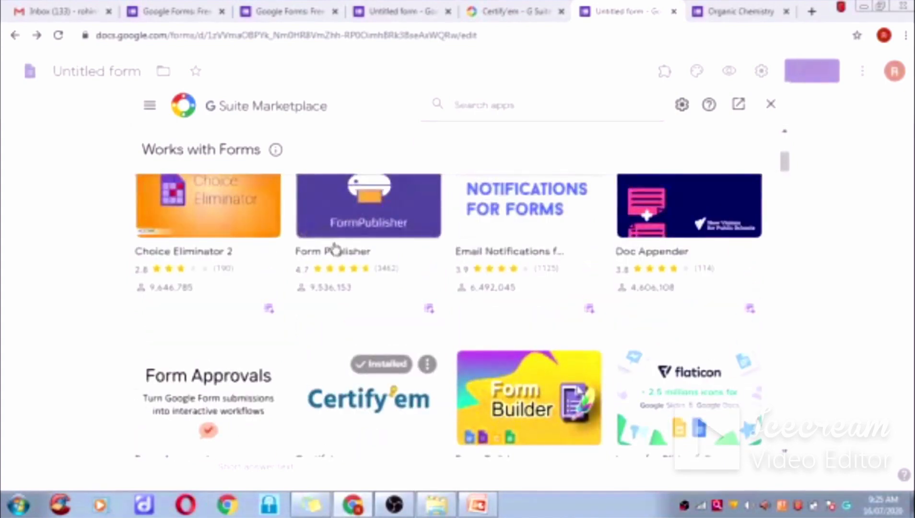
scroll(374, 435, down, 1)
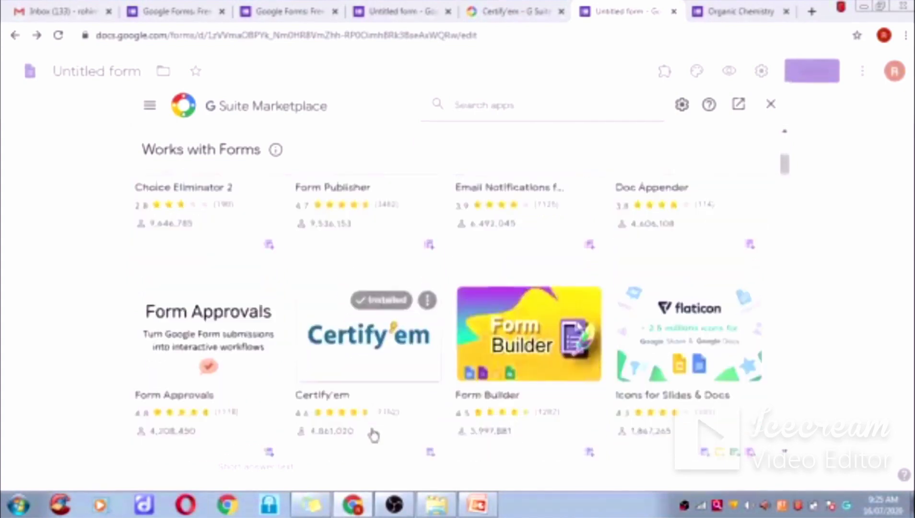
scroll(374, 435, down, 1)
scroll(372, 434, down, 3)
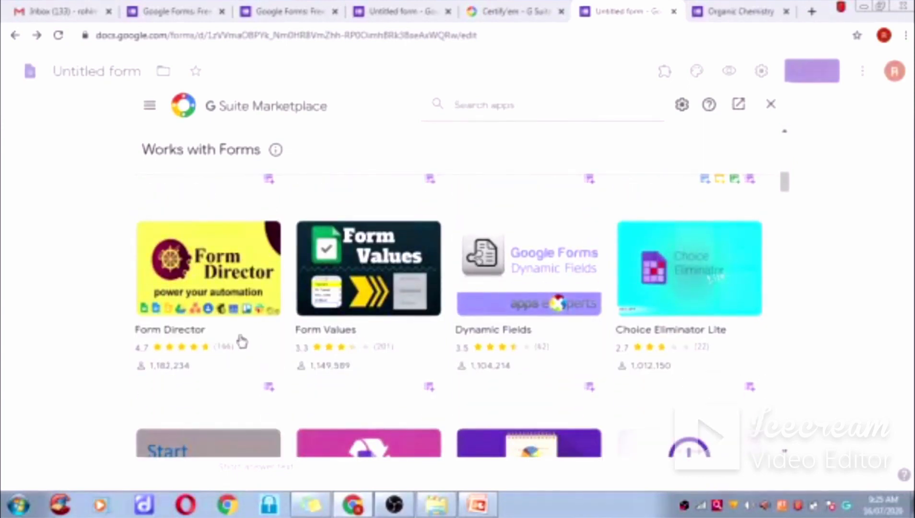
scroll(255, 347, down, 3)
scroll(258, 347, up, 5)
scroll(256, 347, up, 8)
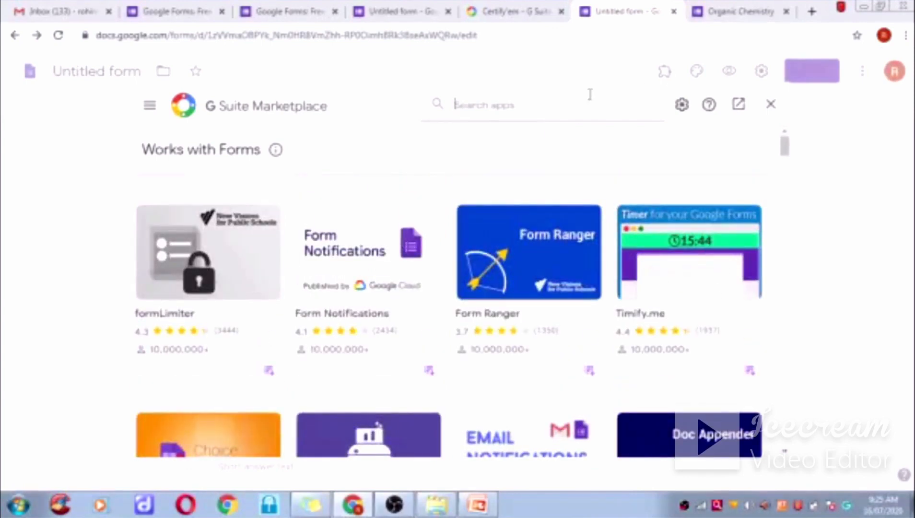
click(525, 103)
text(certi)
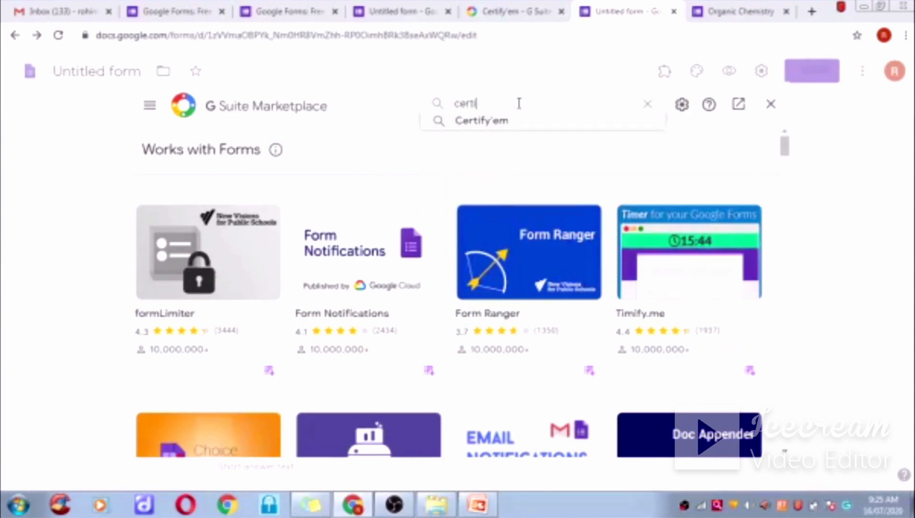
click(480, 124)
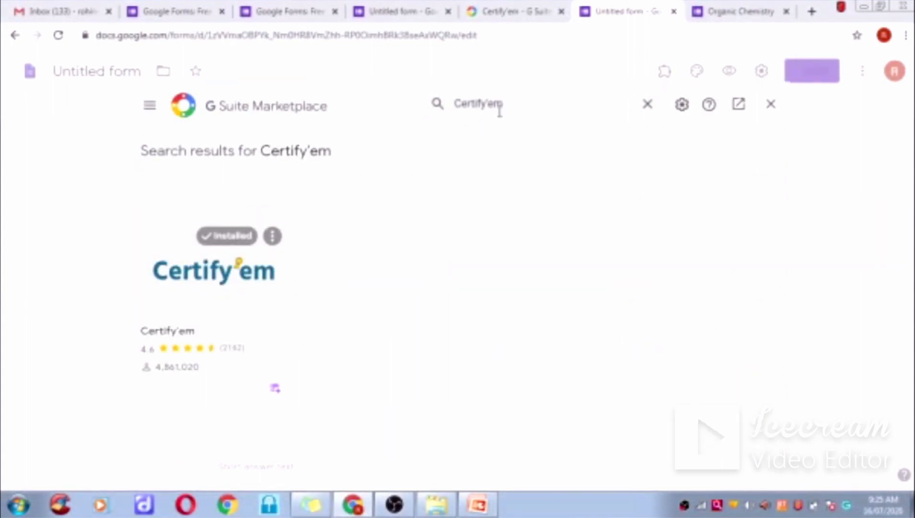
- Select the installed Certify'em add-on card in the marketplace
click(213, 269)
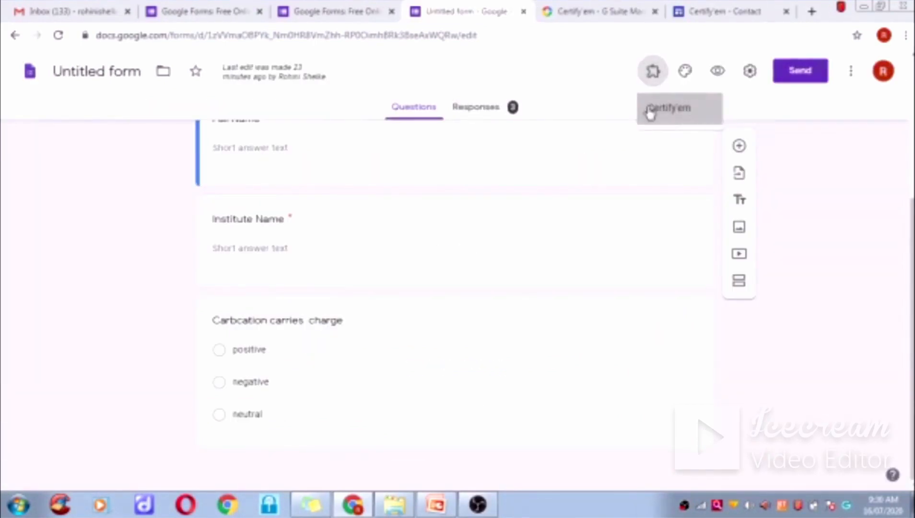
- Show the Certify'em panel with certification off, 0% passing and the Golden template
click(650, 112)
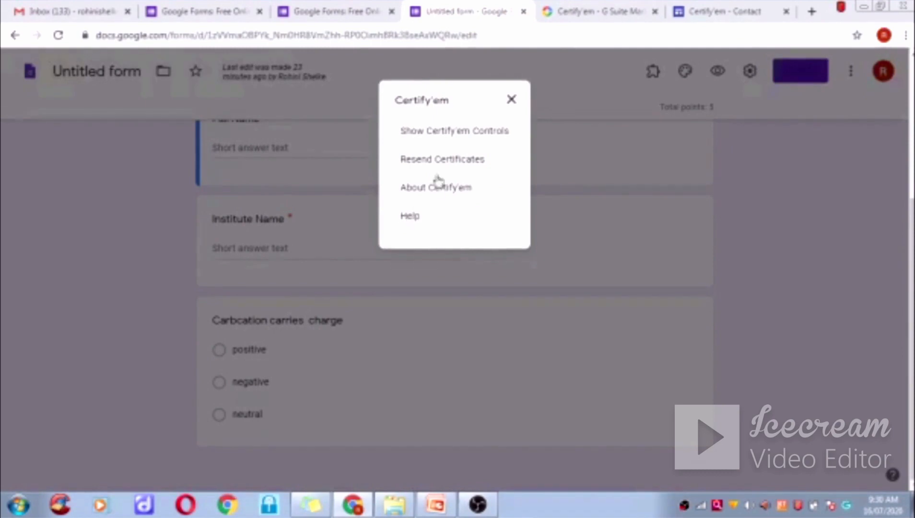
click(454, 139)
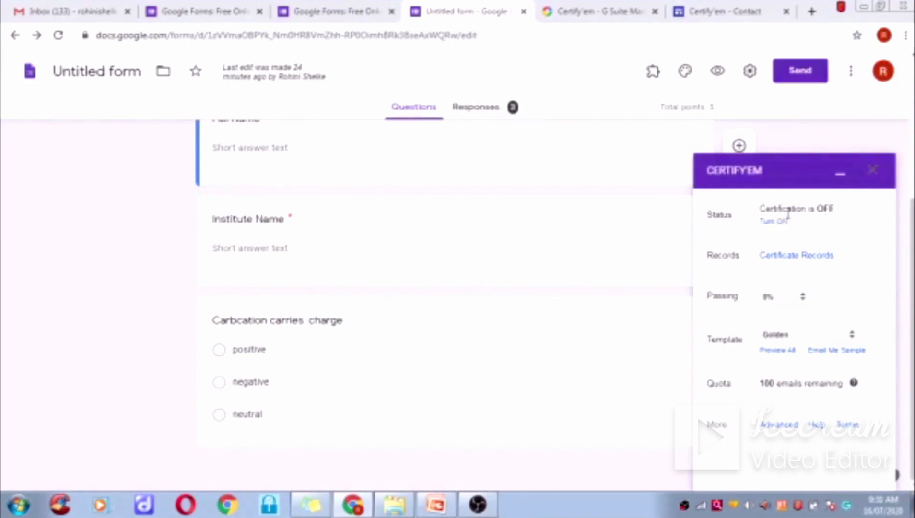
- Switch Certify'em certification ON for the quiz and expand the Passing dropdown
click(773, 222)
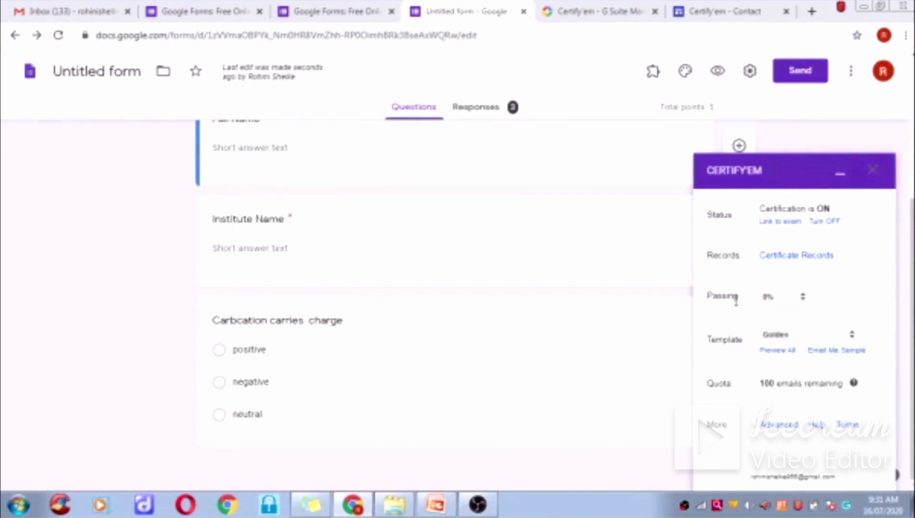
click(804, 300)
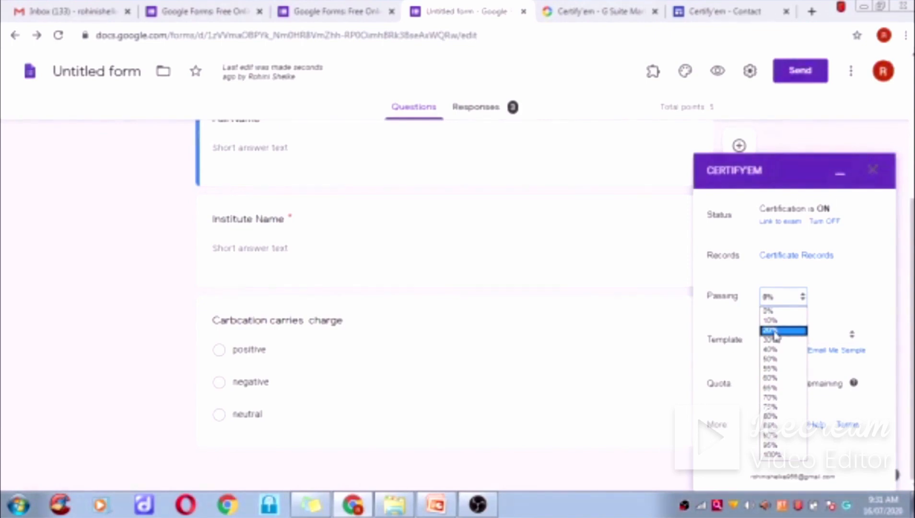
- Keep passing at 0% and the Golden template, then preview all certificate templates
click(778, 316)
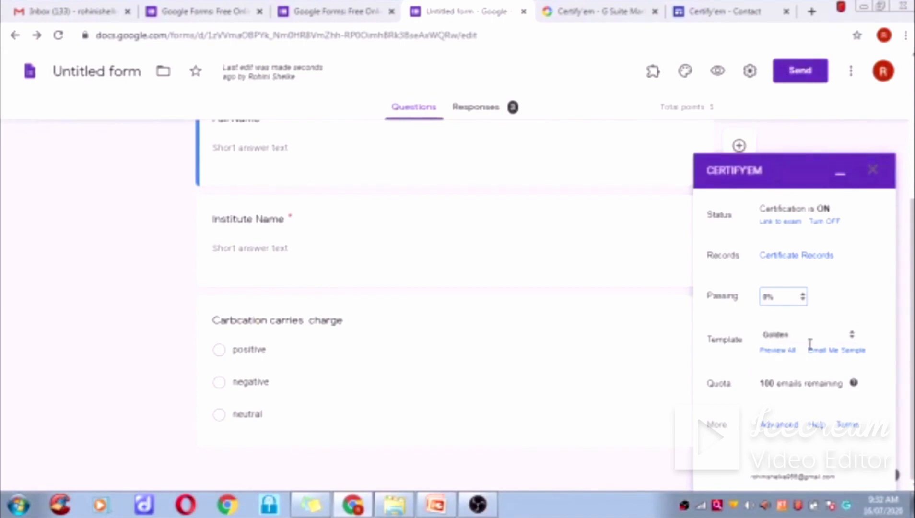
click(853, 338)
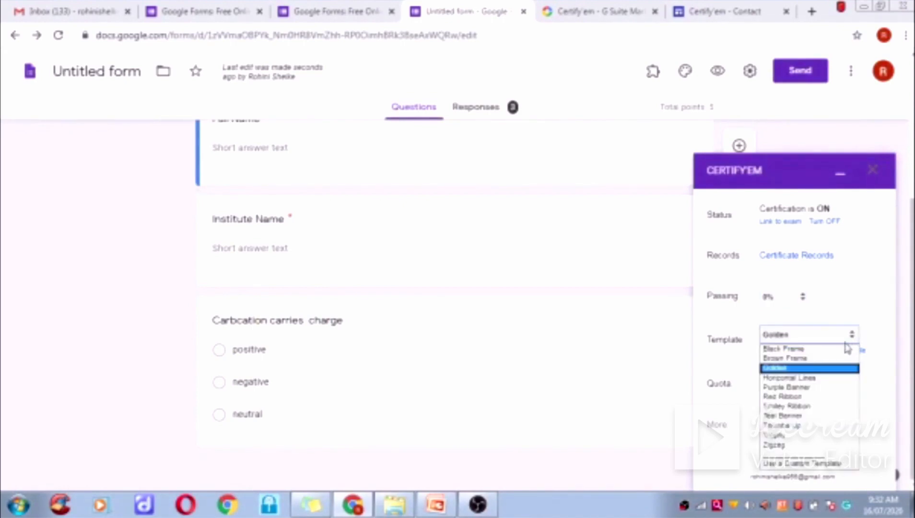
click(854, 338)
click(854, 338)
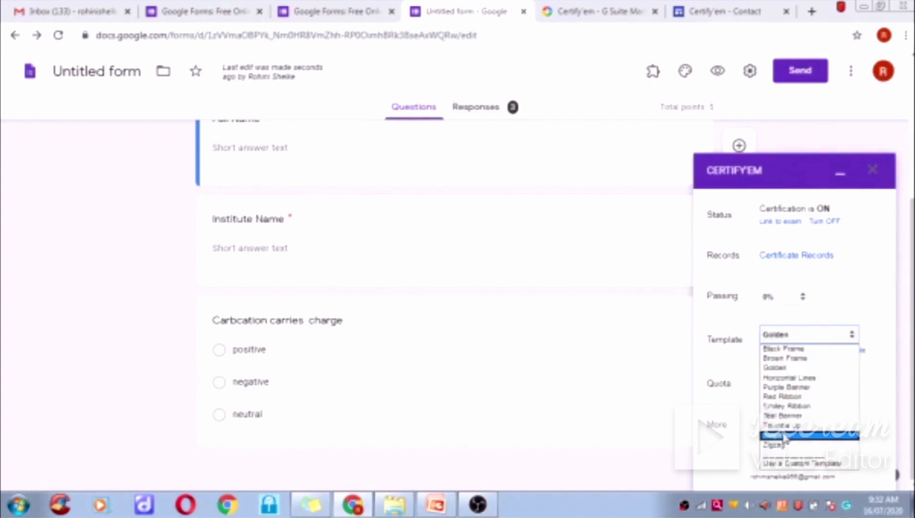
click(841, 300)
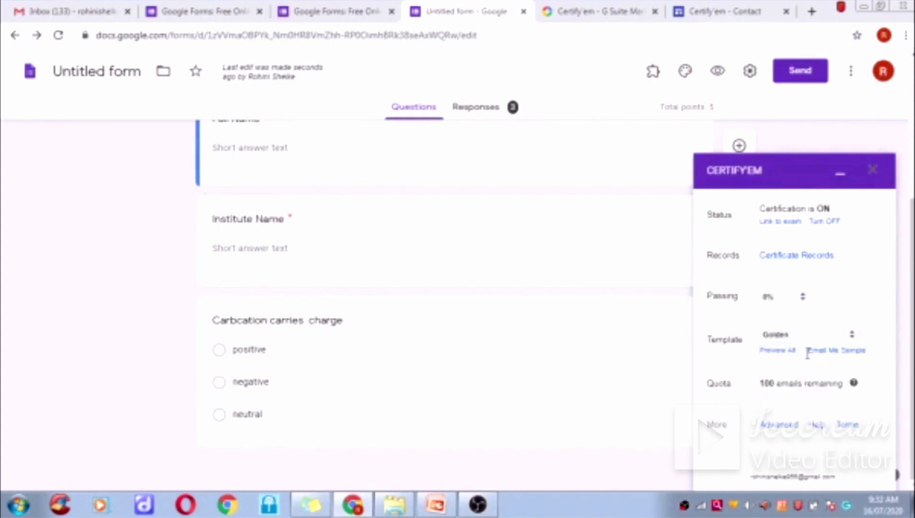
click(781, 350)
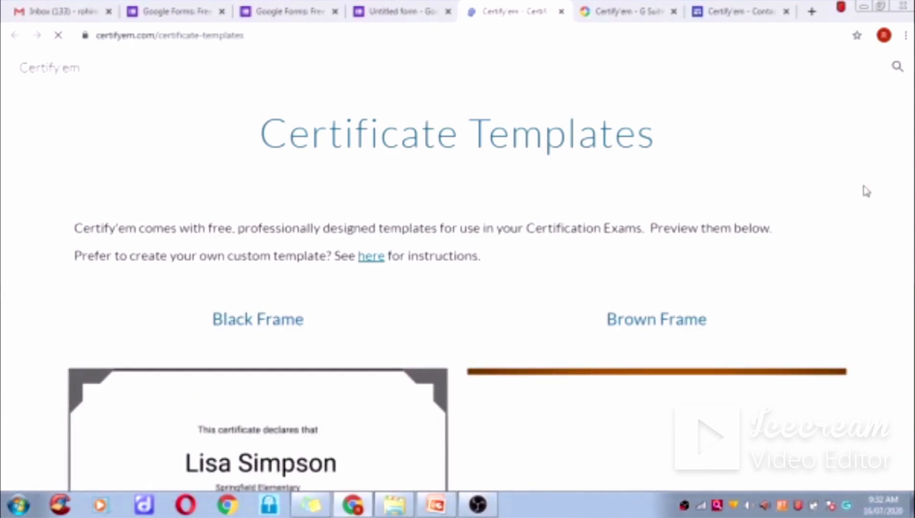
- Scroll through the Black Frame, Brown Frame and other template previews on certifyem.com
scroll(622, 325, down, 8)
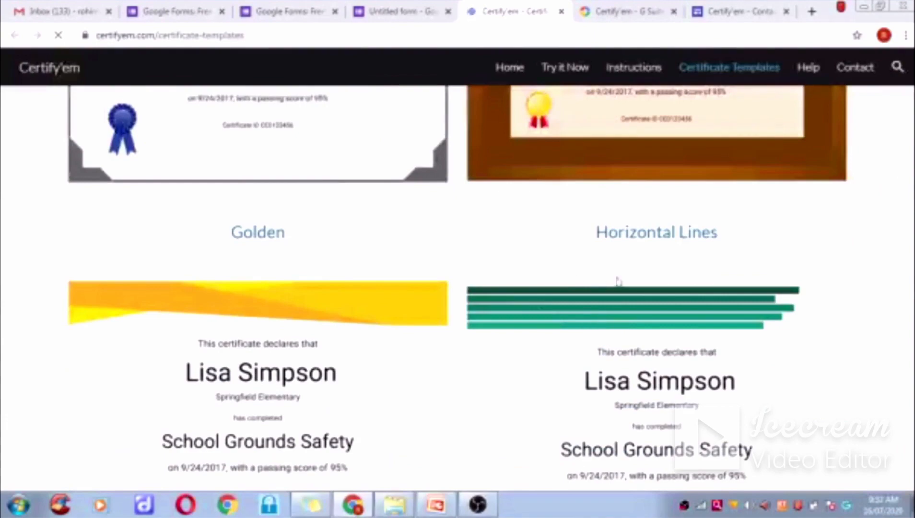
scroll(685, 323, down, 7)
scroll(675, 325, down, 4)
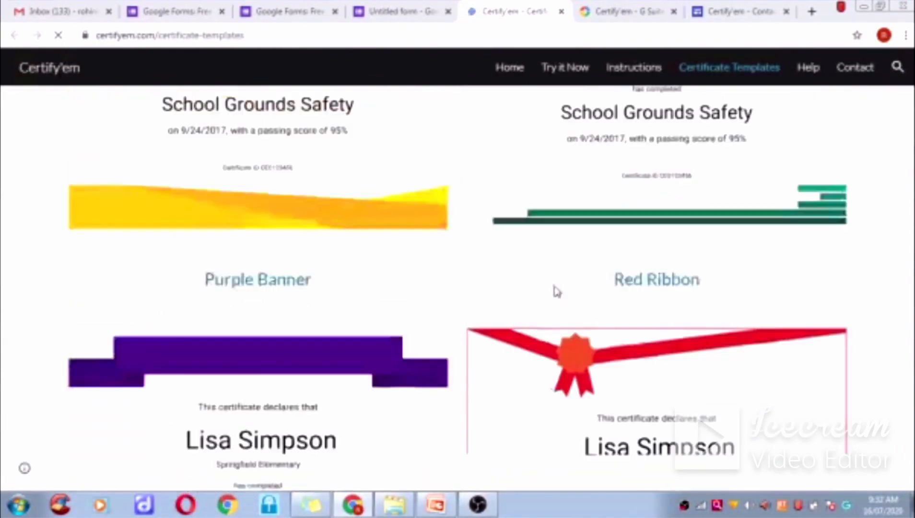
scroll(748, 305, down, 5)
scroll(749, 302, down, 6)
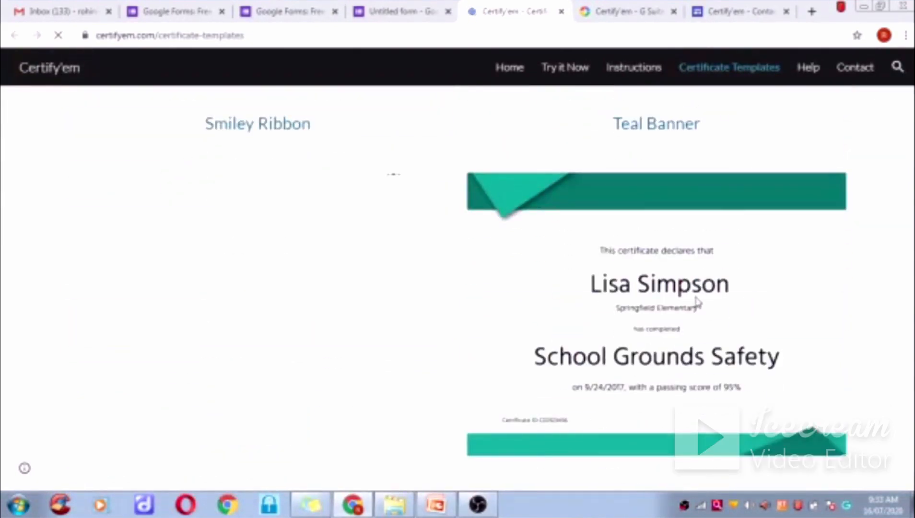
scroll(695, 303, down, 3)
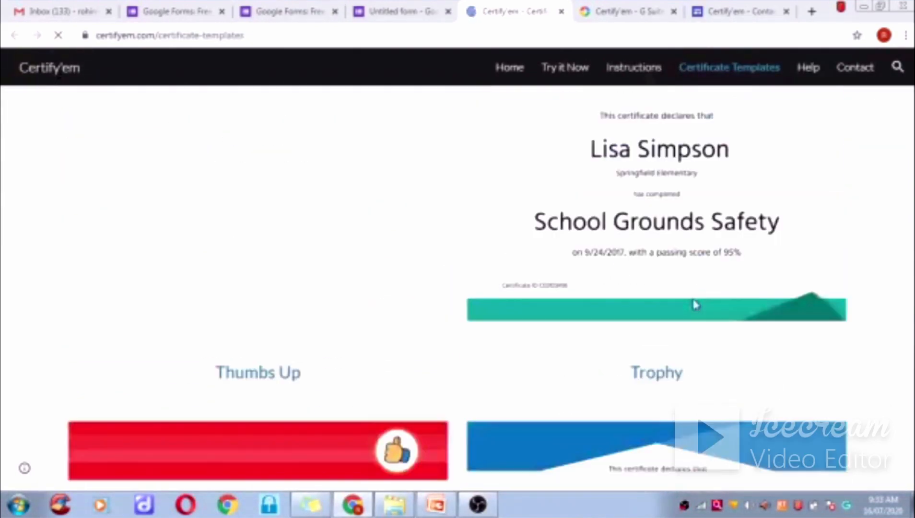
scroll(695, 305, down, 5)
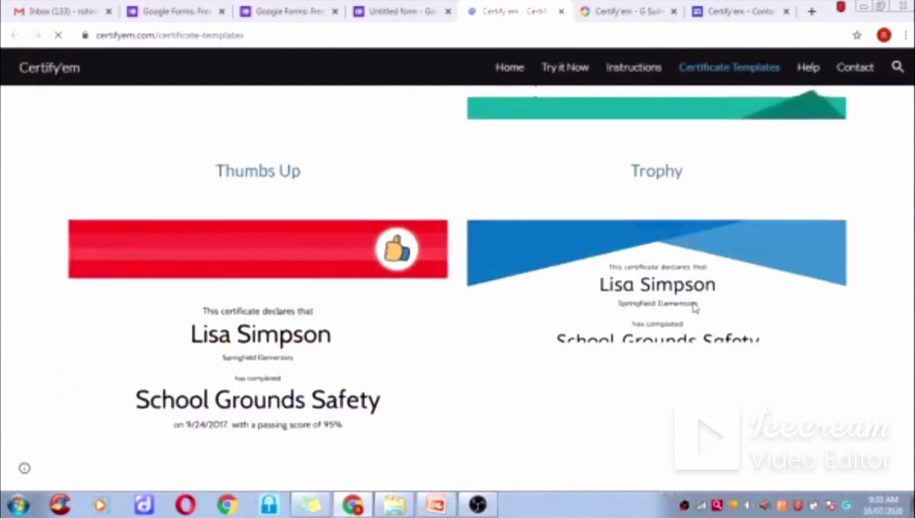
scroll(693, 311, down, 6)
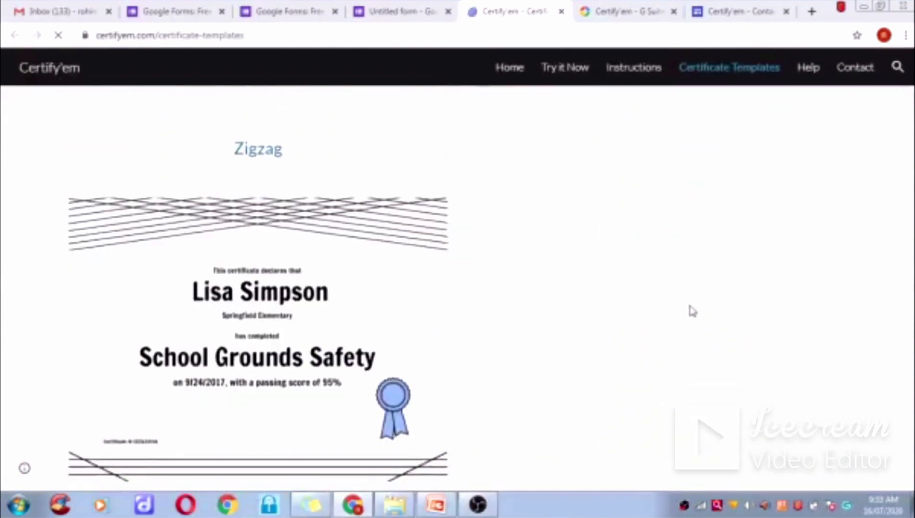
scroll(693, 311, up, 10)
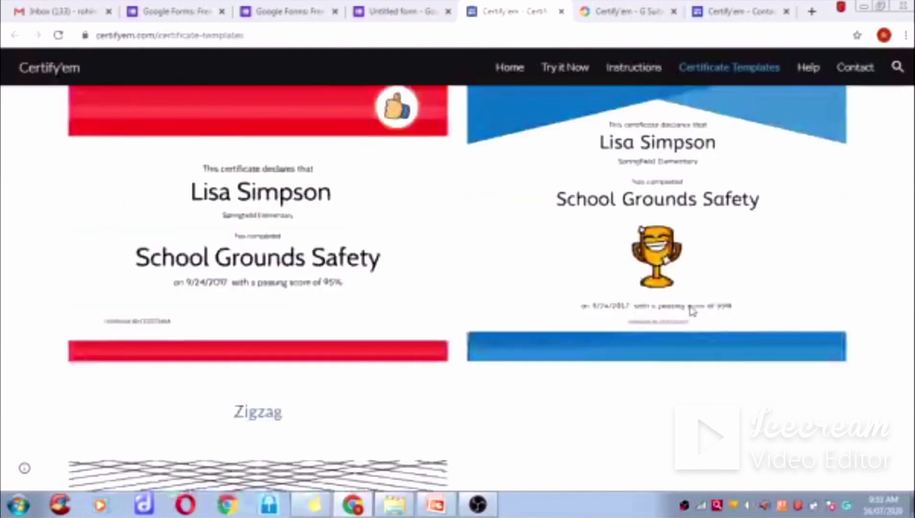
scroll(691, 311, up, 20)
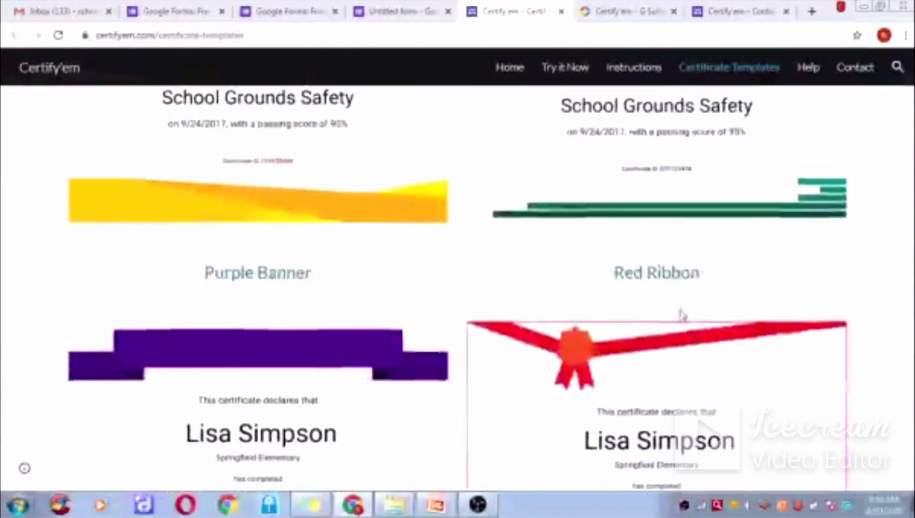
scroll(682, 315, up, 8)
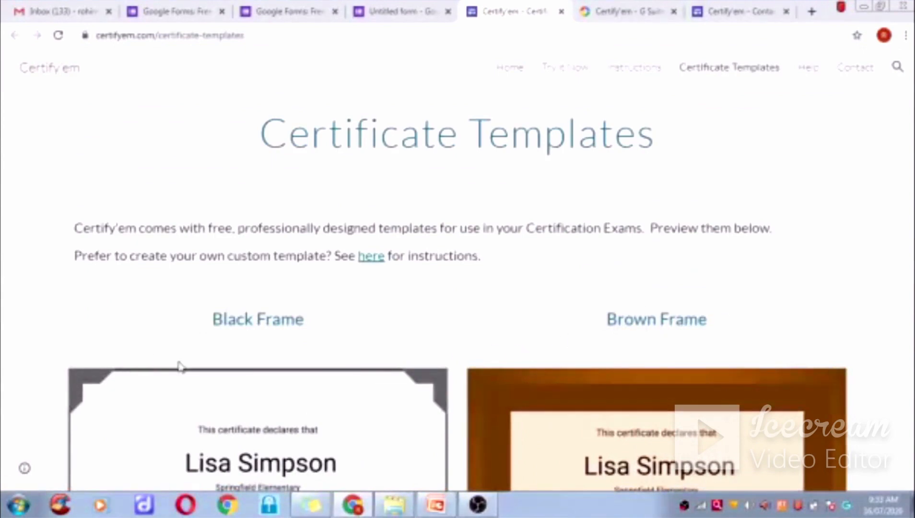
scroll(221, 447, down, 5)
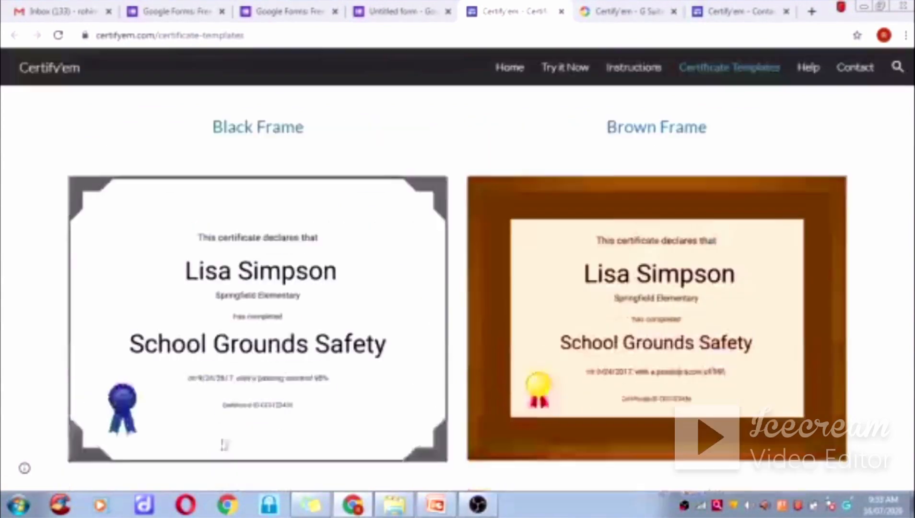
scroll(224, 450, down, 3)
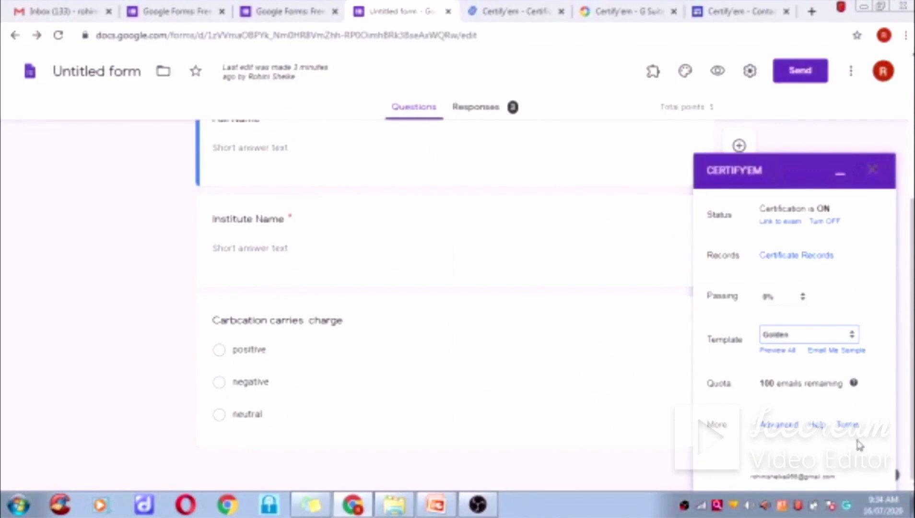
- Open Certify'em Advanced Options and scroll to Certificate Options showing PDF via Email (typical)
click(790, 431)
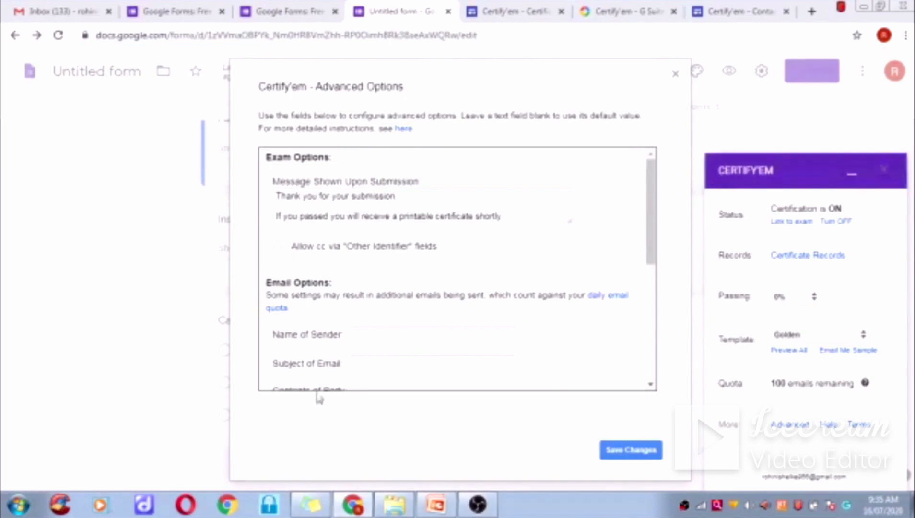
scroll(537, 382, down, 2)
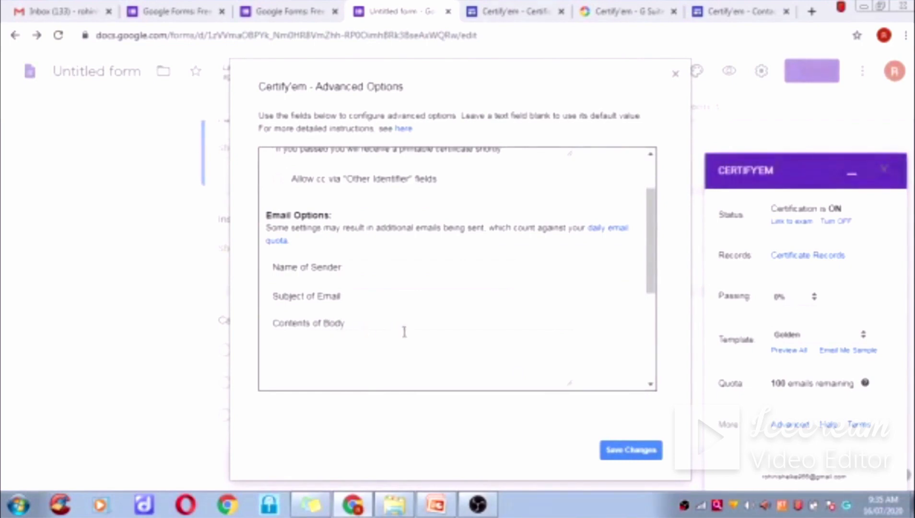
scroll(401, 366, down, 2)
scroll(403, 366, down, 4)
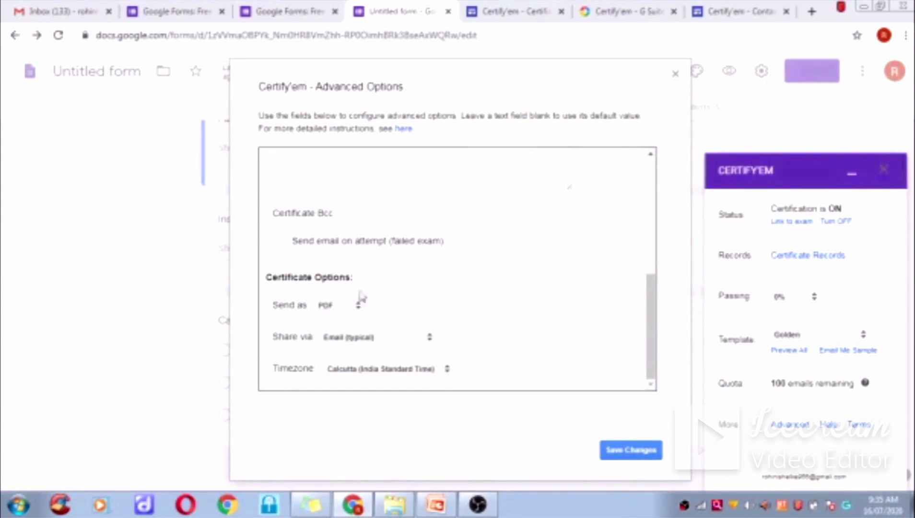
- Keep certificates as PDF shared via Email (typical), and save Certify'em's advanced options
click(357, 307)
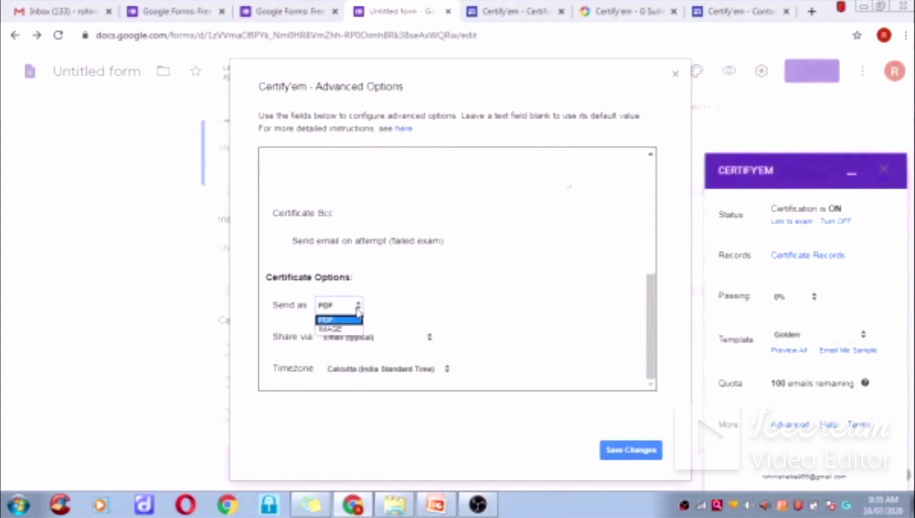
click(327, 321)
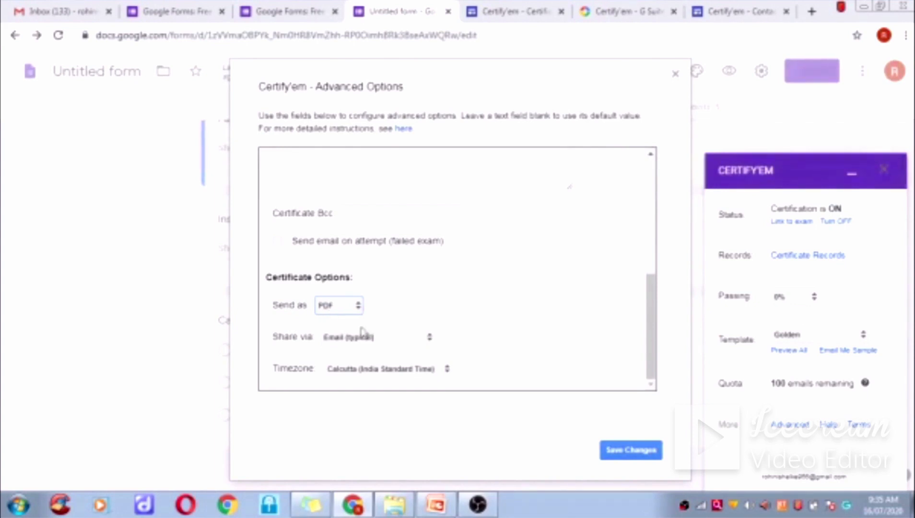
click(430, 339)
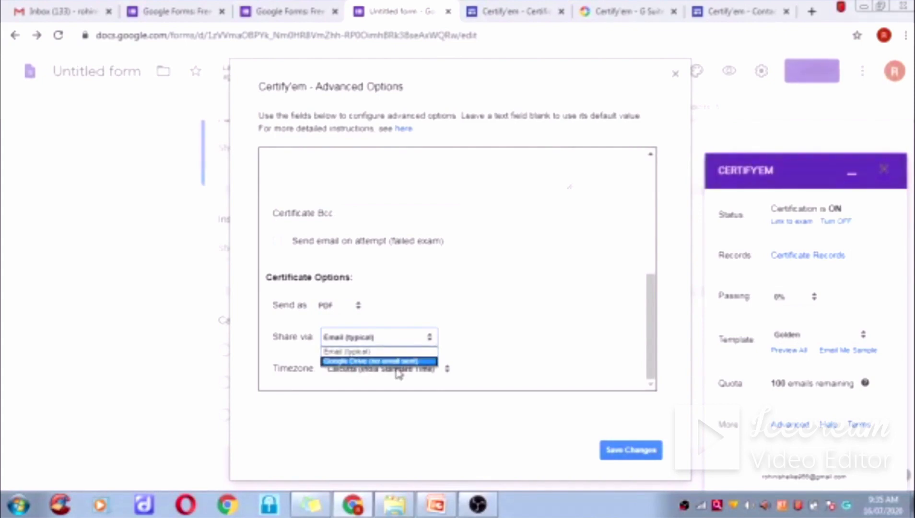
click(375, 340)
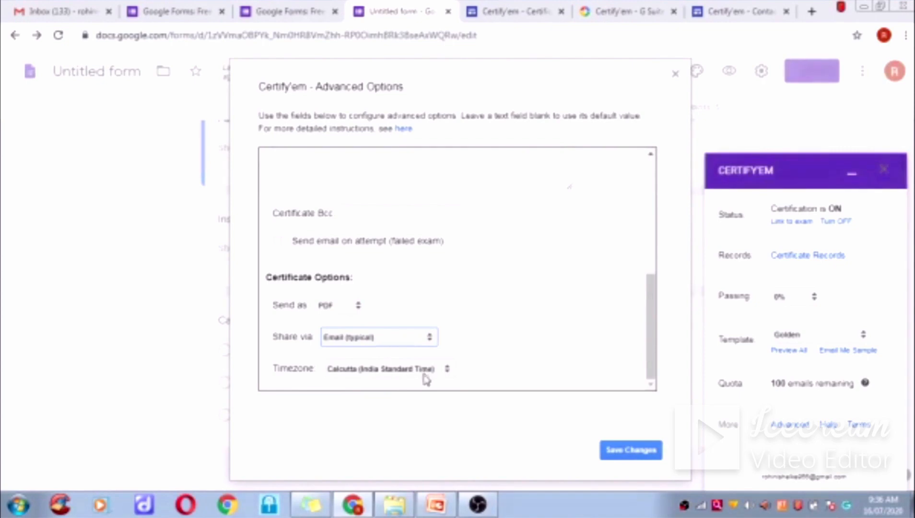
click(626, 454)
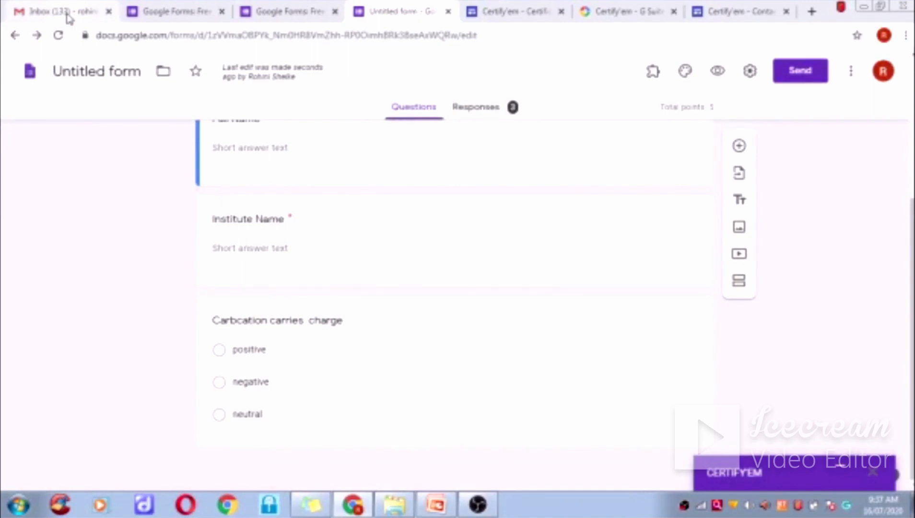
- Scroll the Organic Chemistry quiz editor back up toward the form title
scroll(490, 346, up, 5)
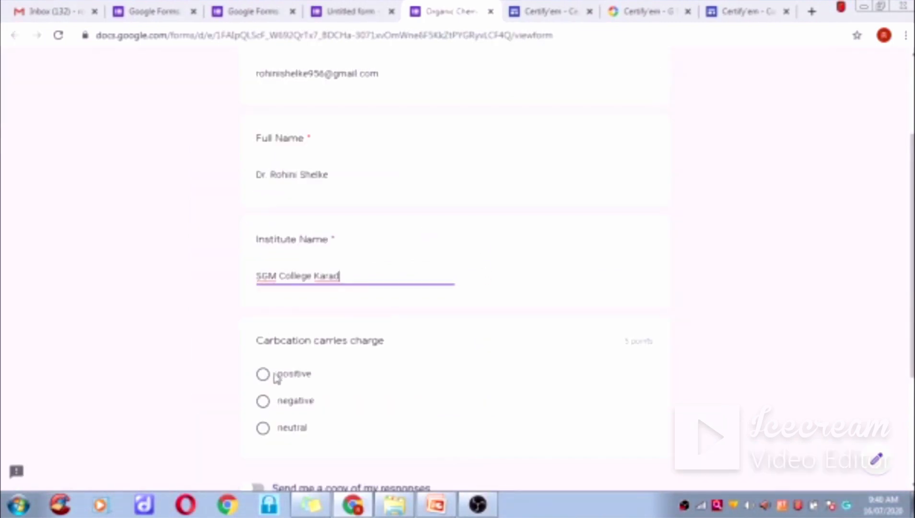
- Answer 'positive' for the carbocation charge, turn on 'Send me a copy of my responses', and submit
click(266, 376)
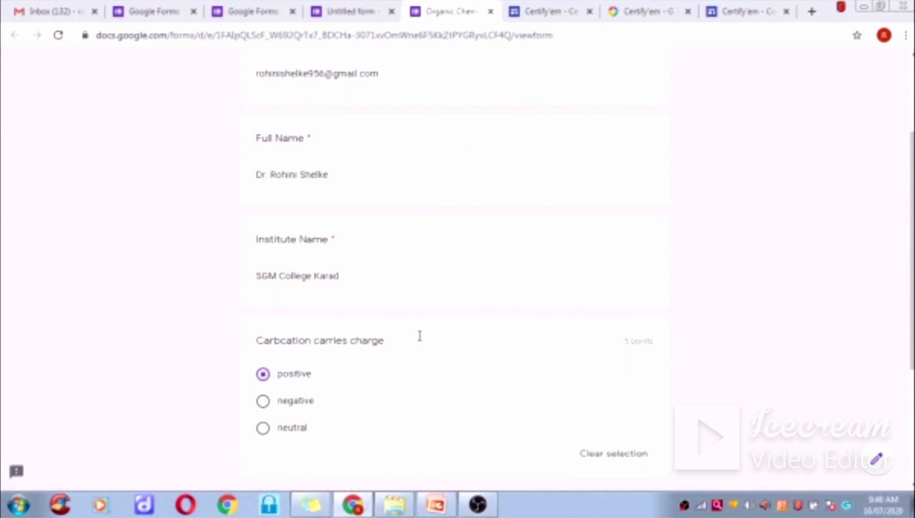
scroll(489, 332, down, 4)
click(258, 312)
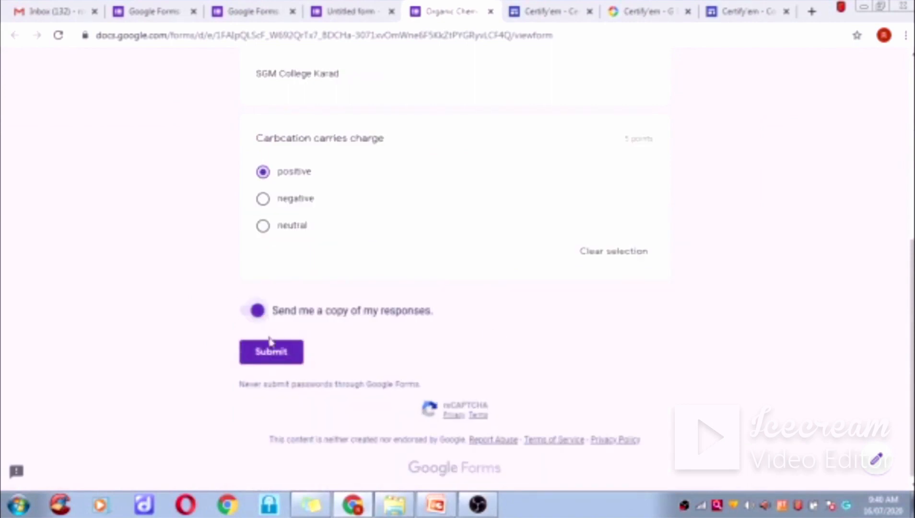
click(271, 352)
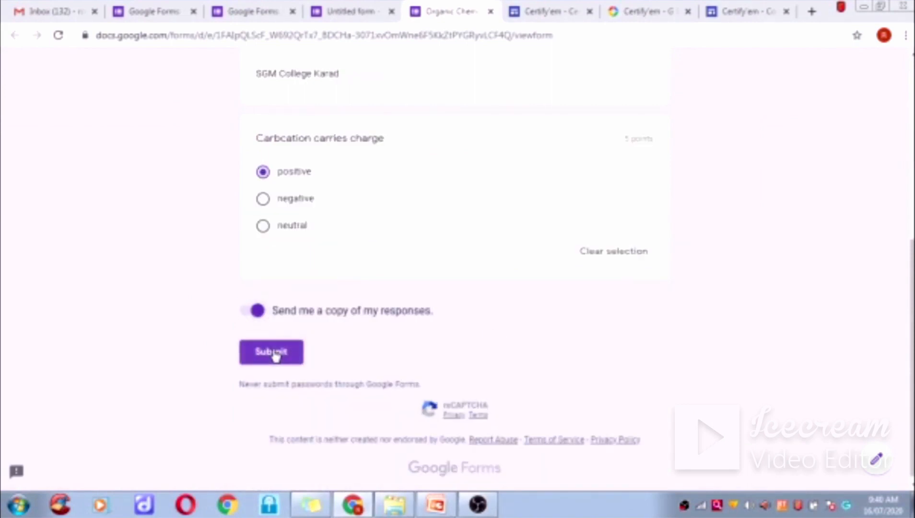
click(272, 353)
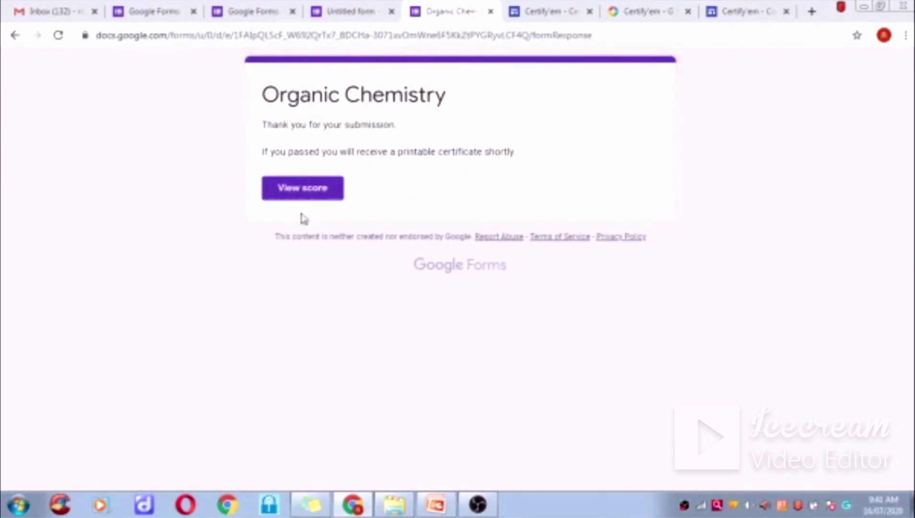
- Review the 5/5 quiz score with 'positive' marked correct, then go to the Gmail inbox
click(304, 192)
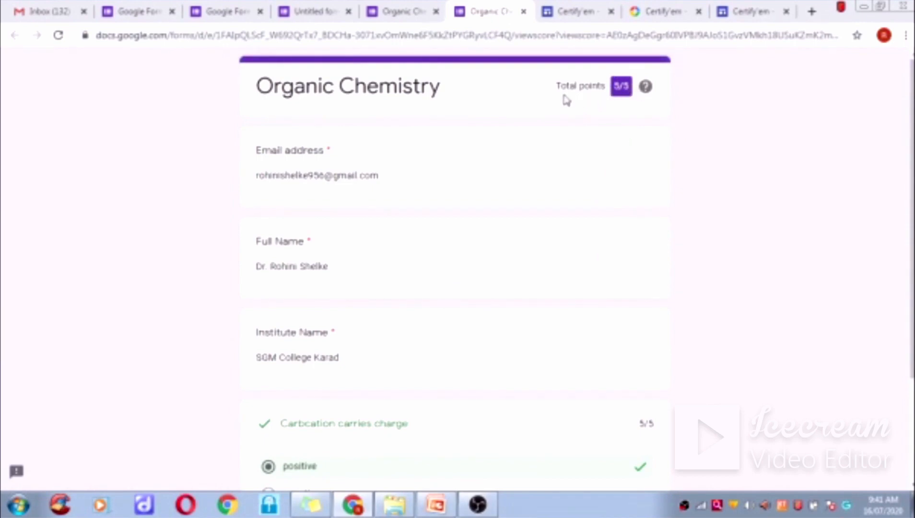
scroll(512, 180, down, 3)
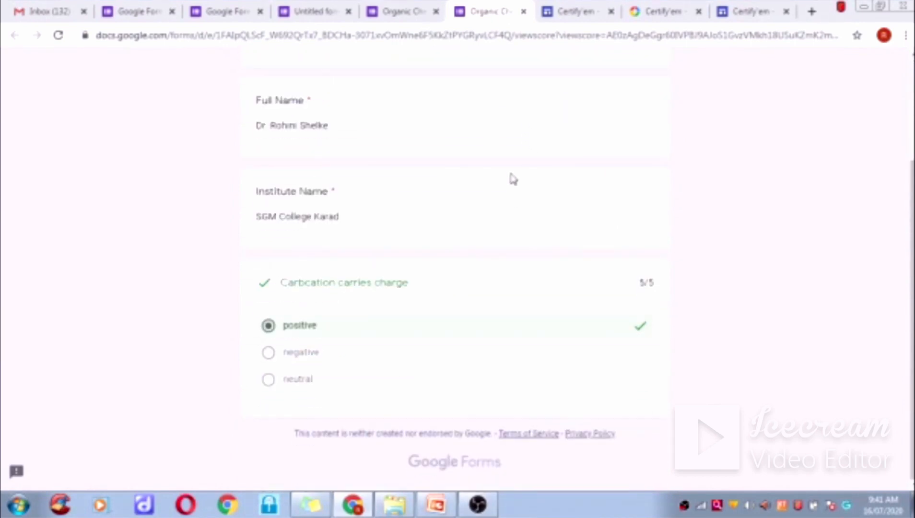
scroll(513, 179, up, 3)
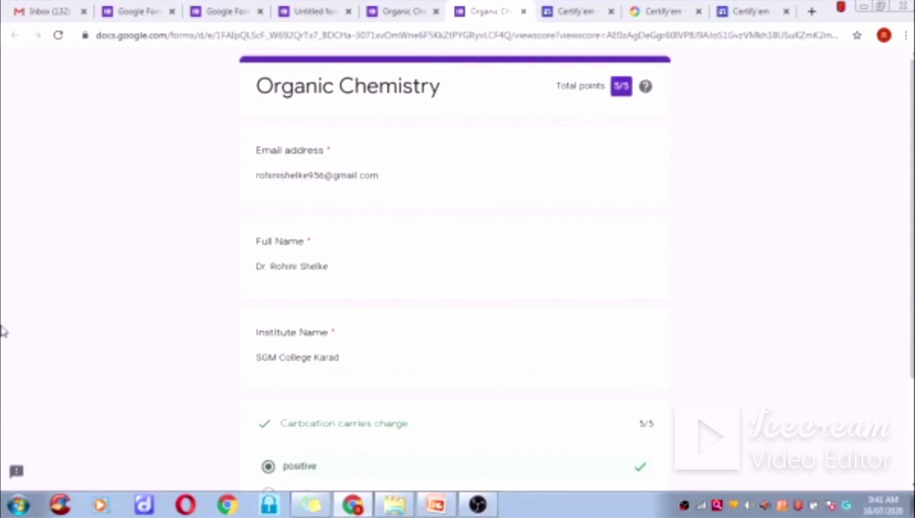
click(48, 11)
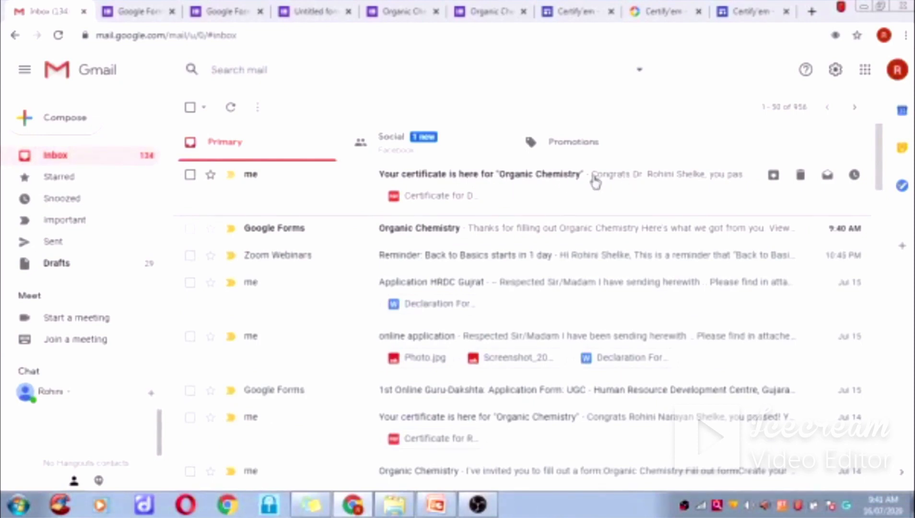
- Open the 'Your certificate is here for Organic Chemistry' email and preview its PDF certificate
click(595, 182)
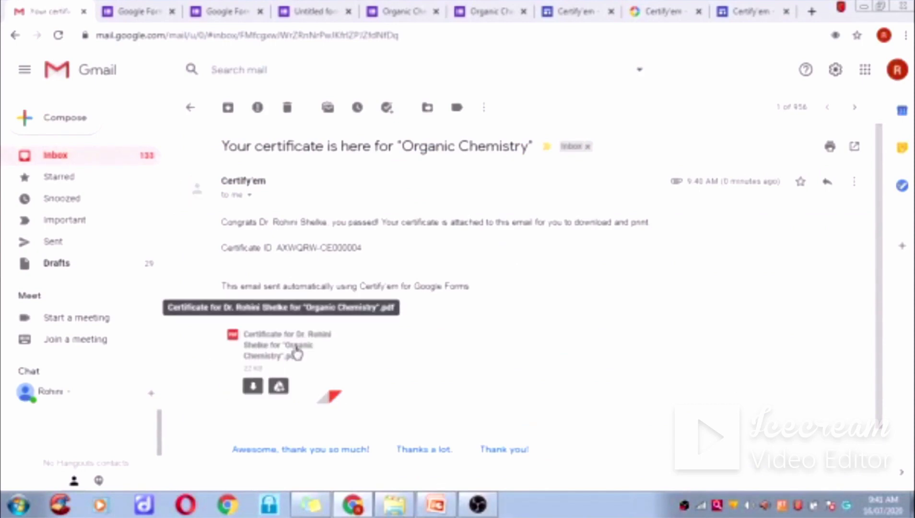
click(297, 354)
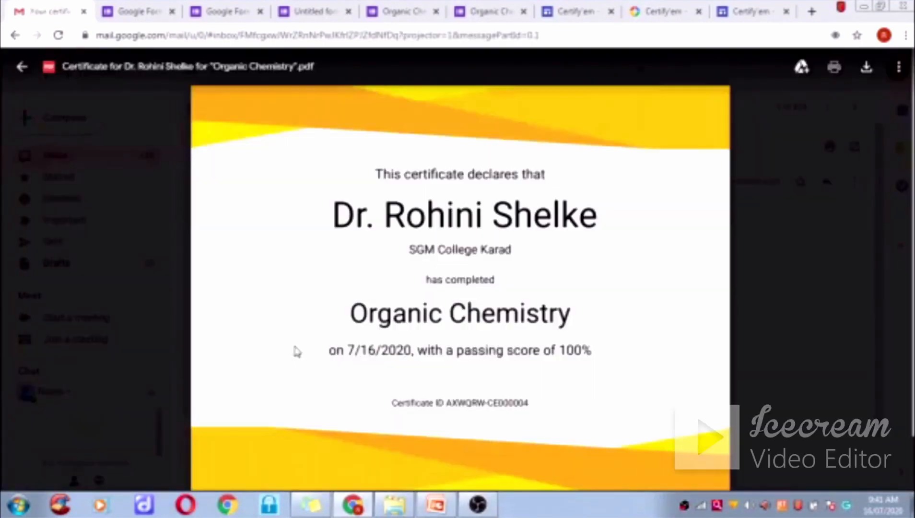
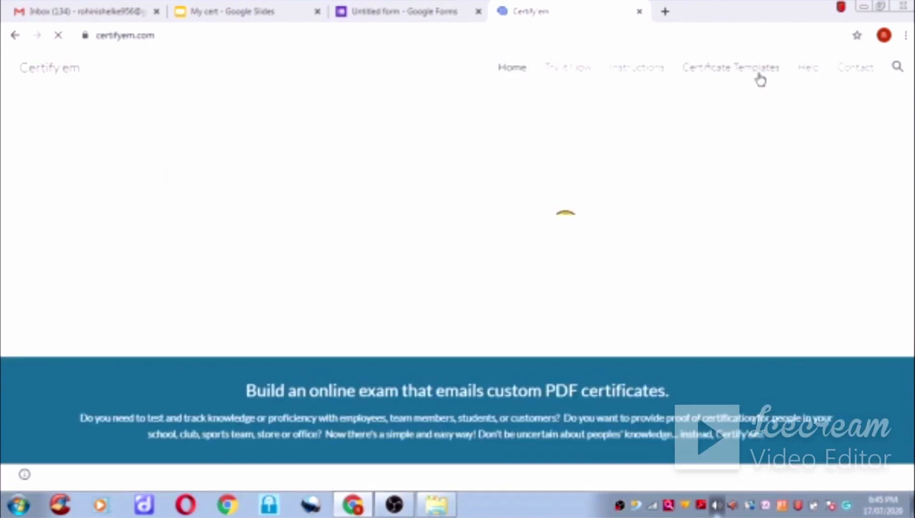
- Open Certify'em's Custom Templates instructions and review the merge tags, e.g. {{full name}}, {{percent}}, {{certificate id}}
click(732, 77)
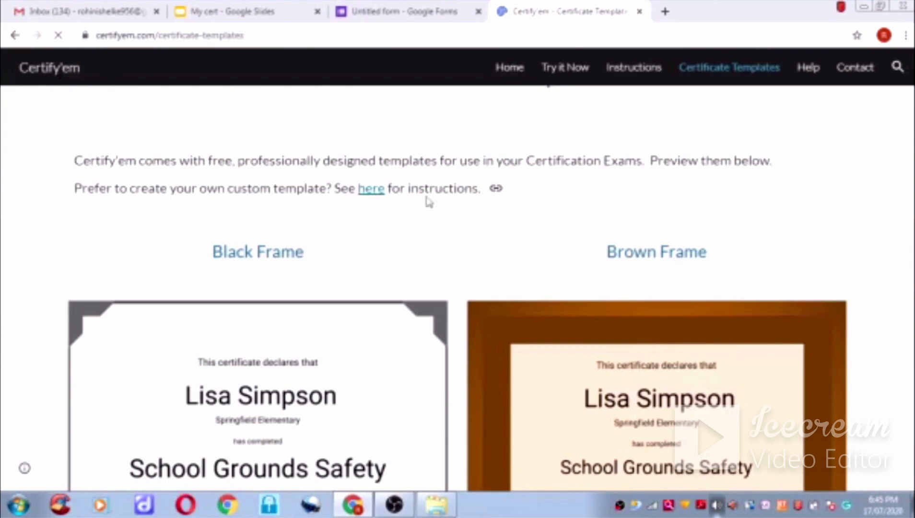
click(372, 190)
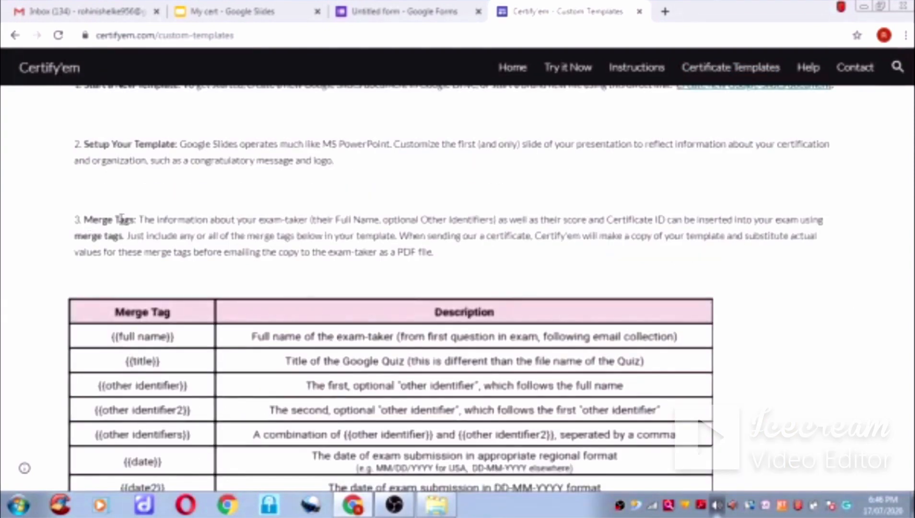
scroll(182, 247, down, 3)
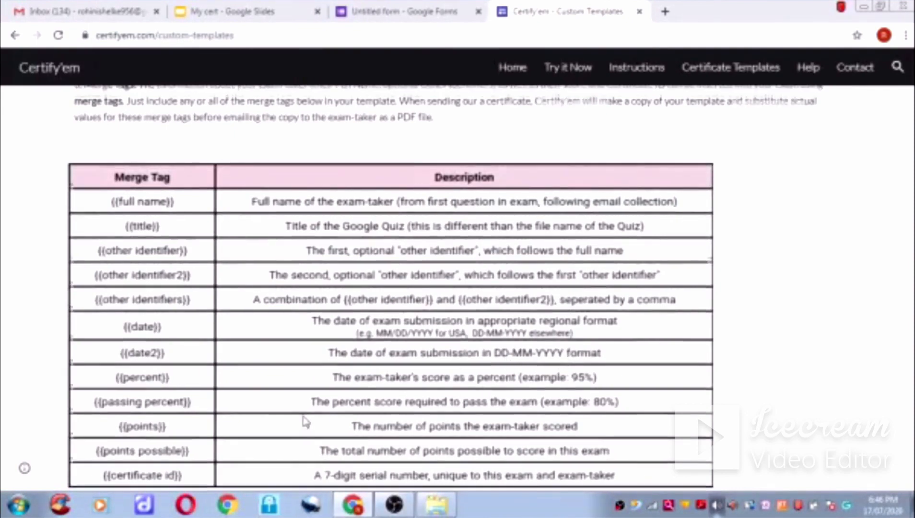
scroll(303, 421, down, 1)
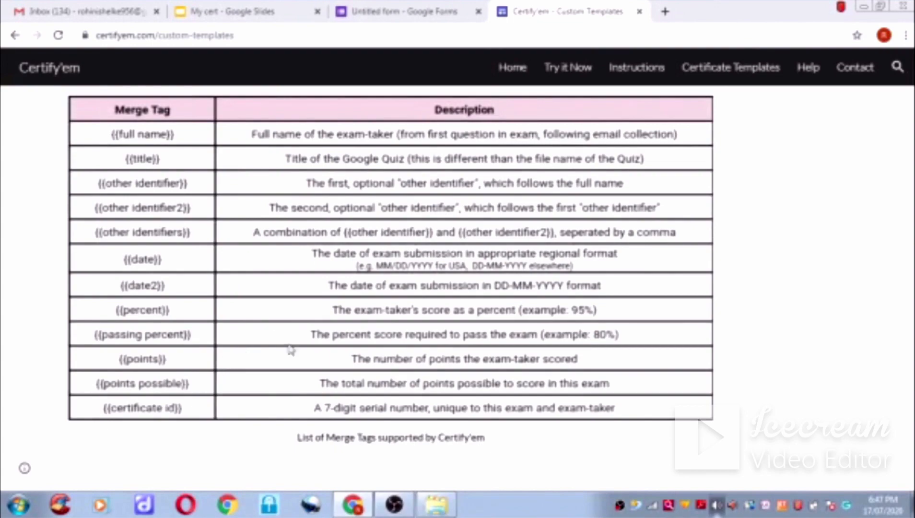
scroll(323, 360, up, 10)
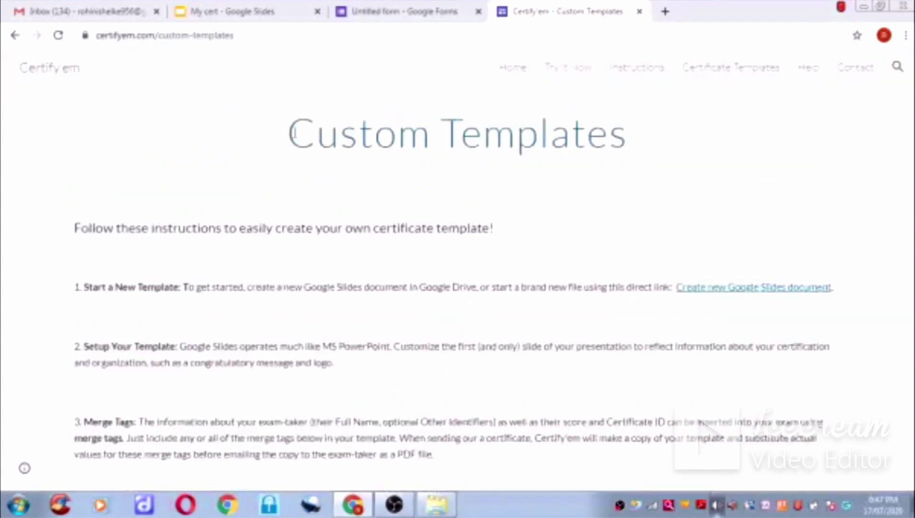
- Look over the My cert slide's merge tags, then return to the Google Slides home page
click(259, 15)
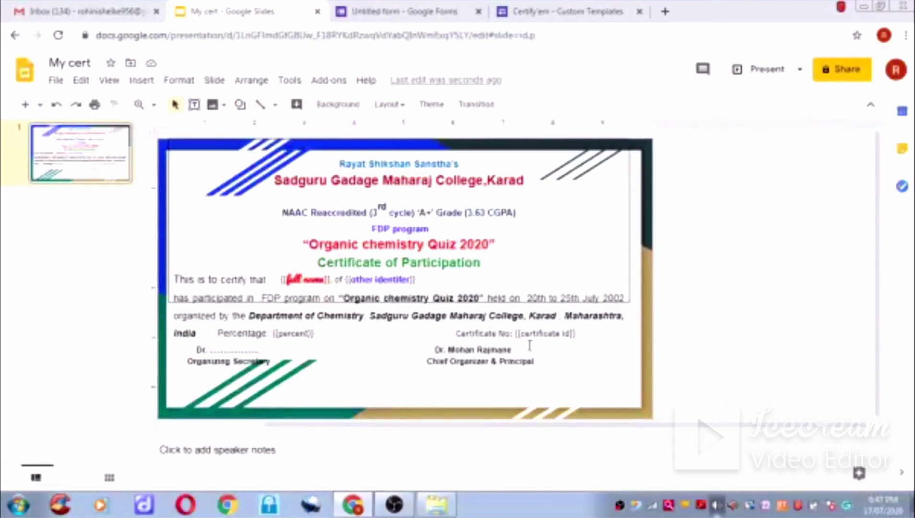
click(22, 74)
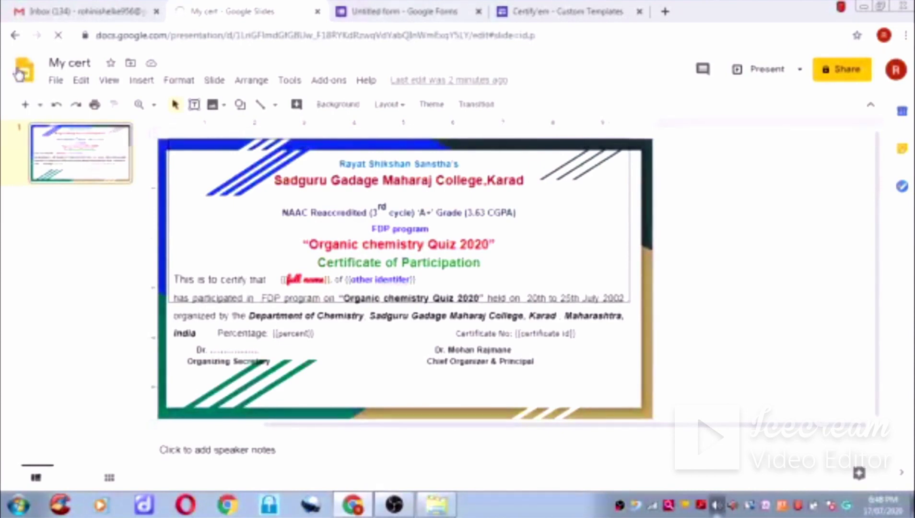
- On the Organic Chemistry form, show and expand Certify'em controls: certification on, 0% passing, template My cert
click(382, 13)
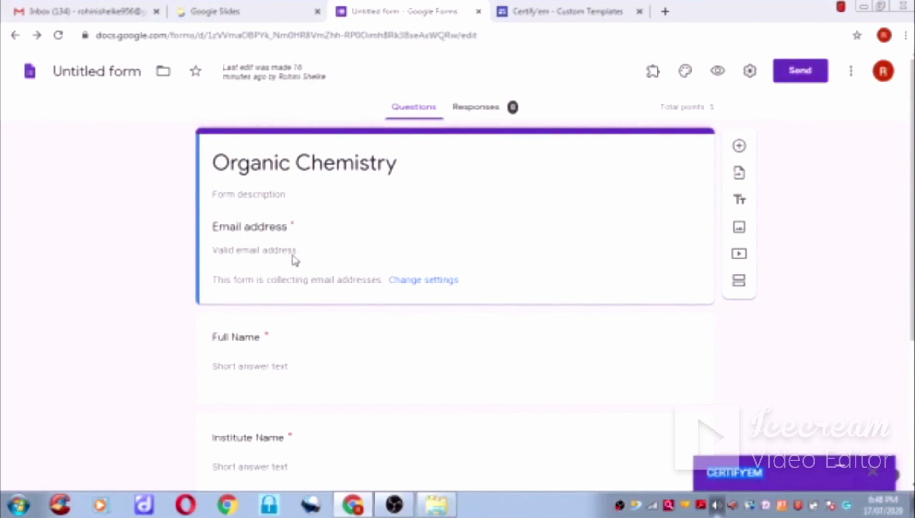
scroll(290, 261, down, 2)
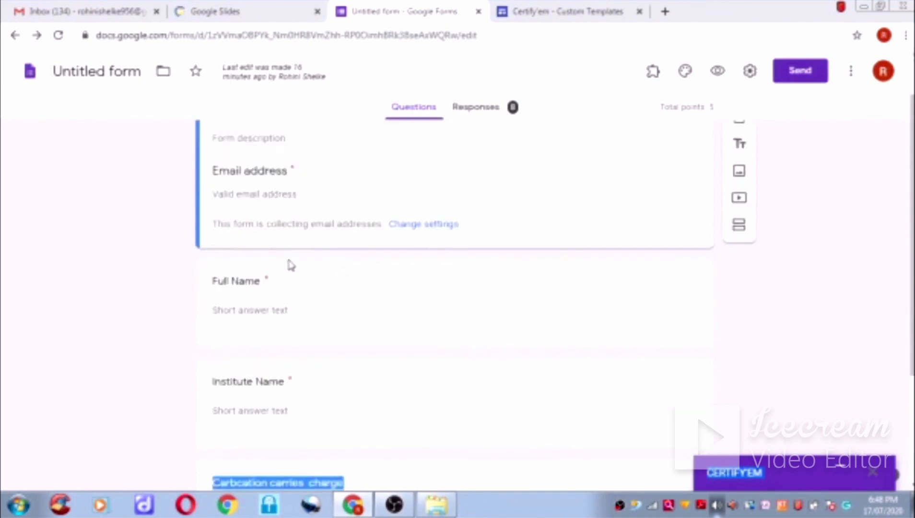
scroll(289, 278, down, 2)
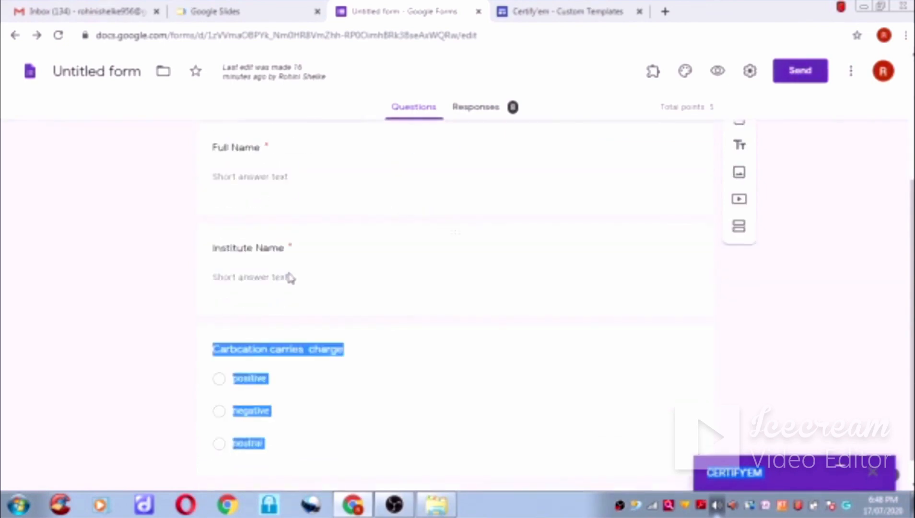
scroll(288, 276, up, 4)
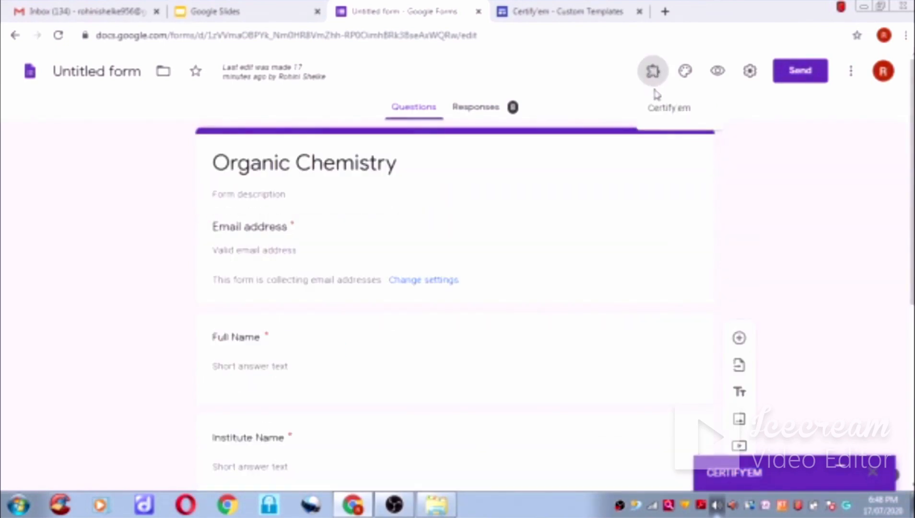
click(668, 116)
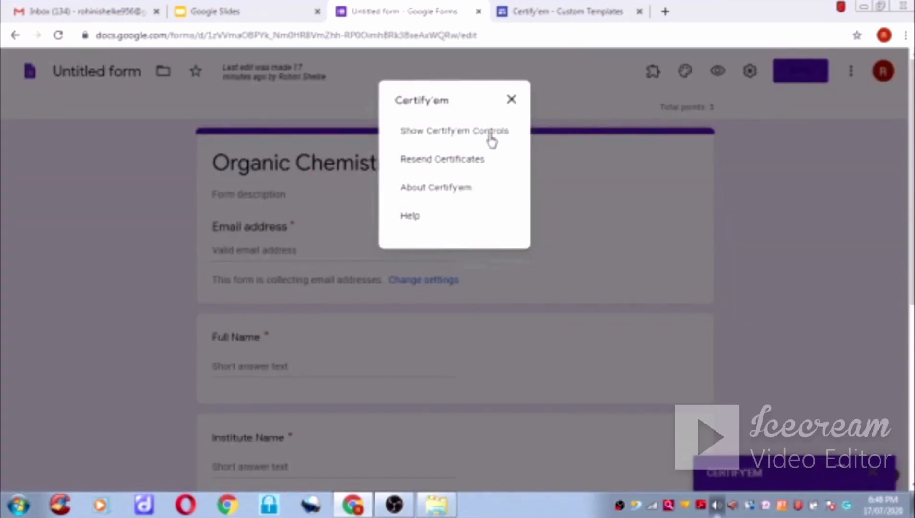
click(871, 474)
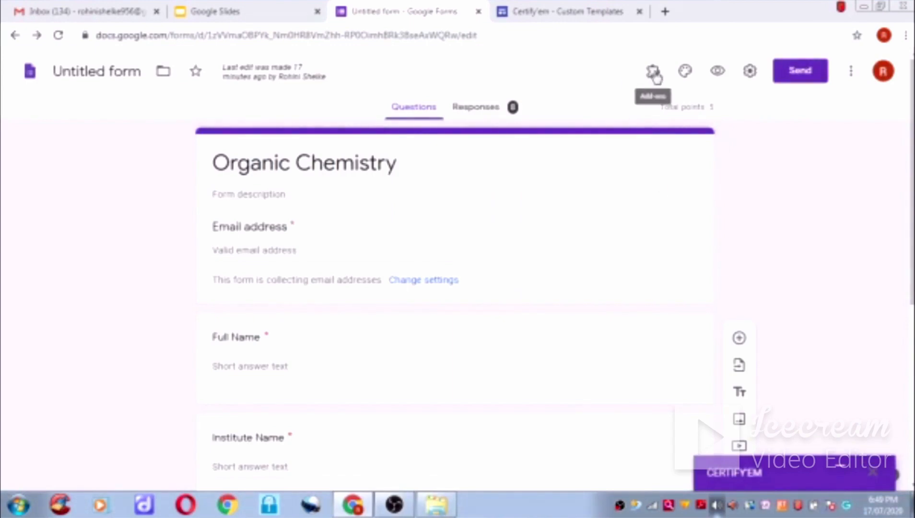
click(652, 73)
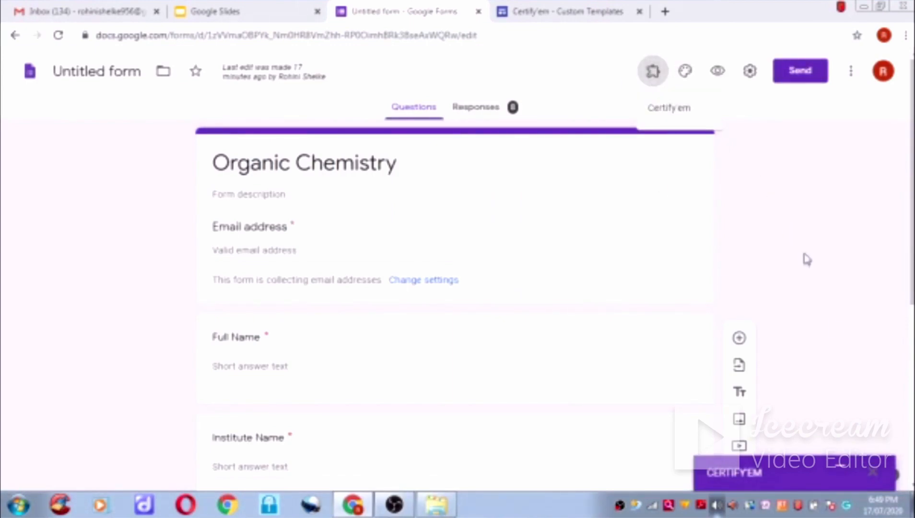
click(795, 473)
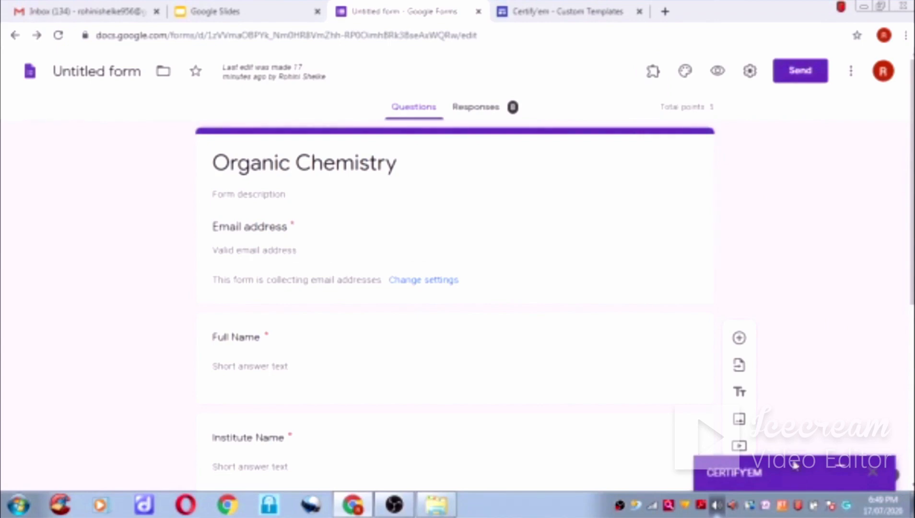
click(842, 472)
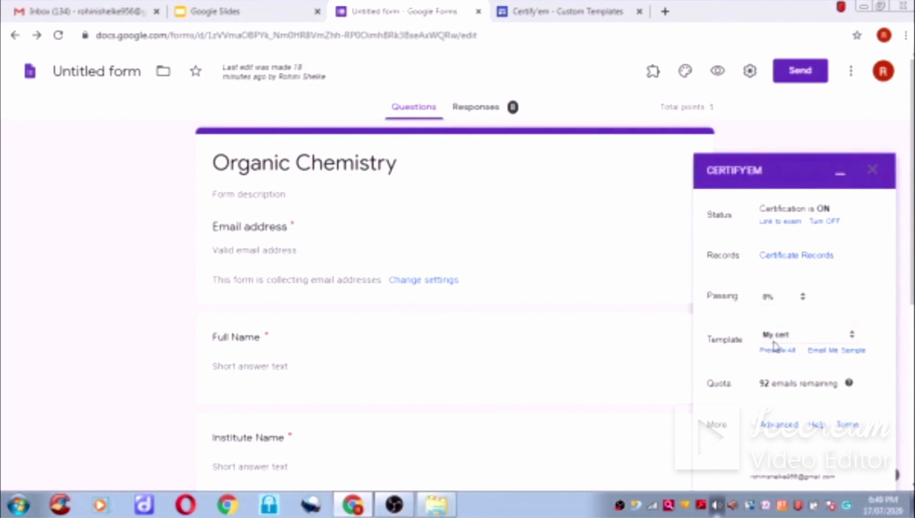
- Choose 'Use a Custom Template' in Certify'em's Template dropdown to open the own-certificate setup
click(853, 335)
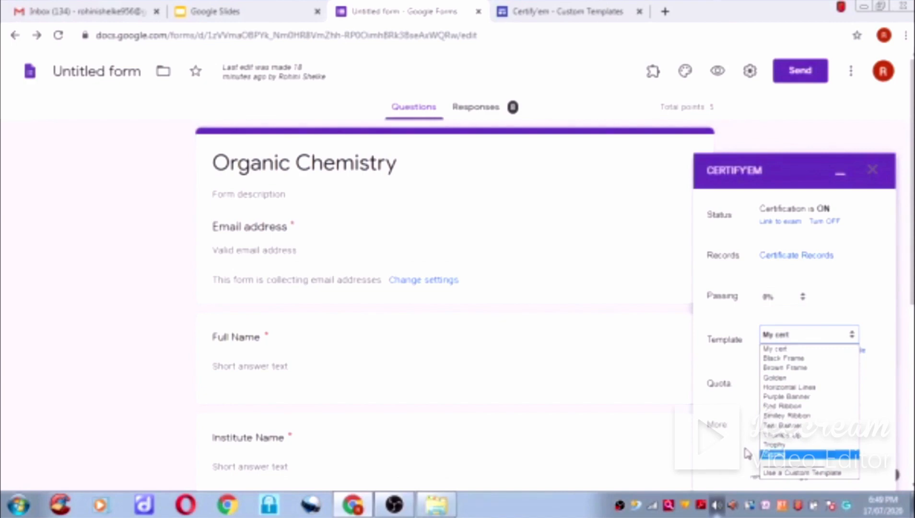
click(794, 474)
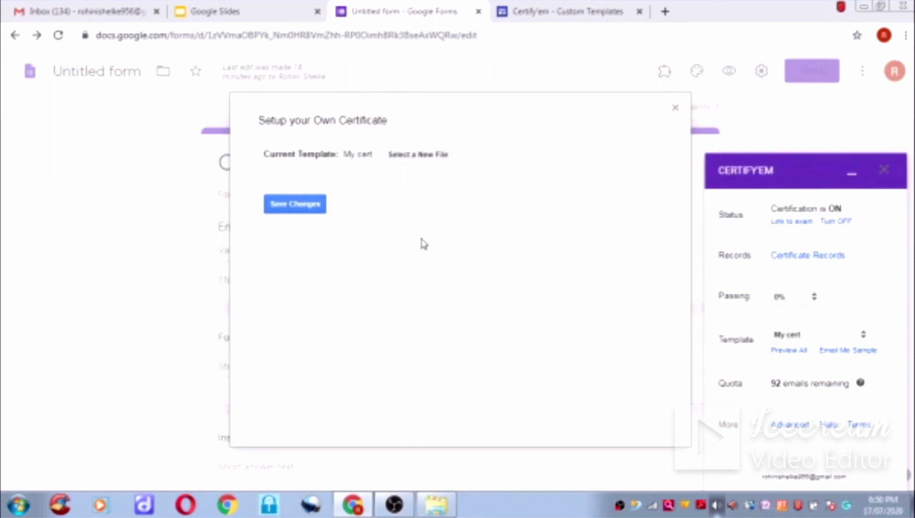
- Select the My cert slides file as the certificate template and save the changes
click(427, 160)
click(416, 159)
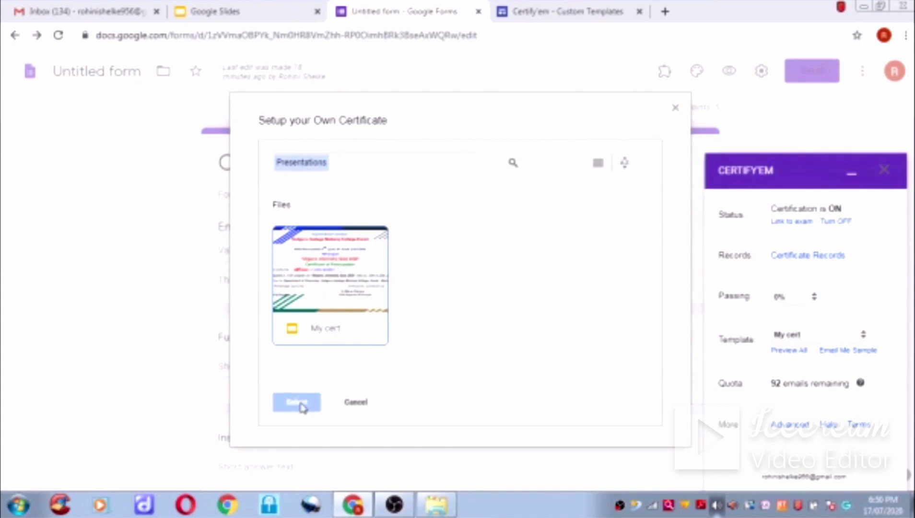
click(326, 278)
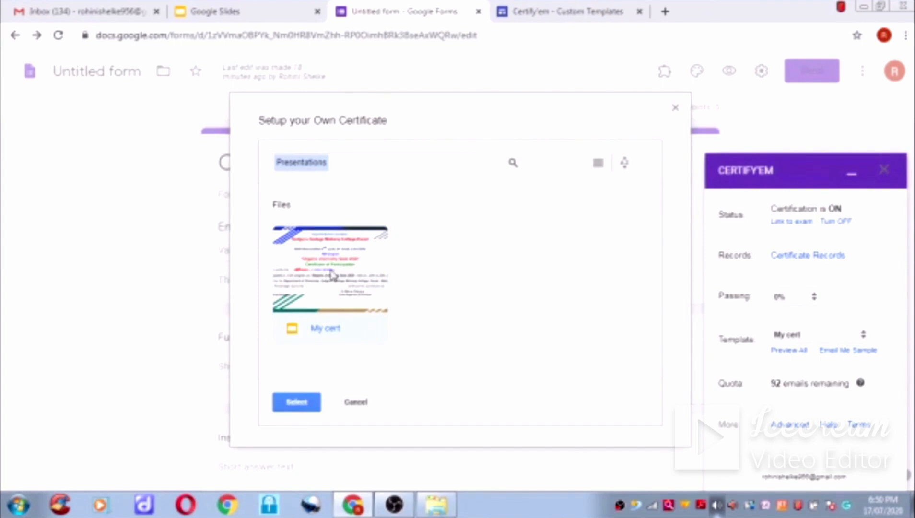
click(310, 406)
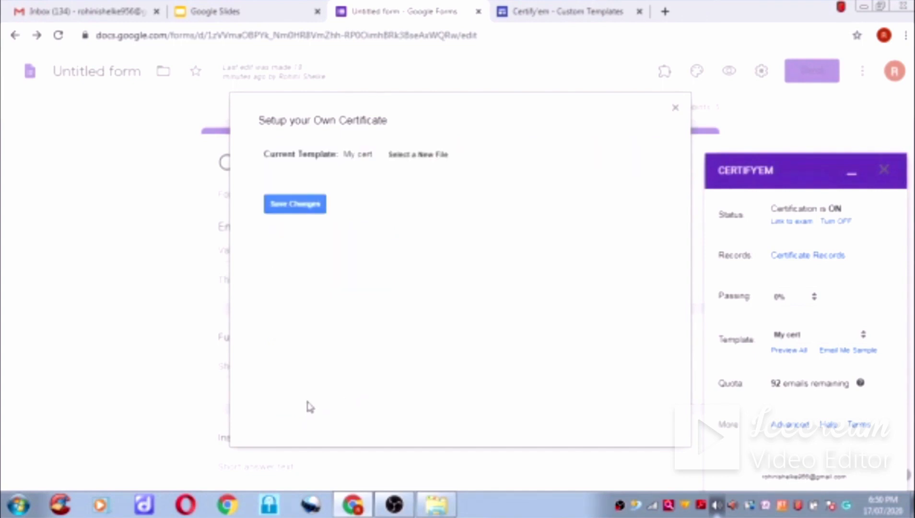
click(304, 210)
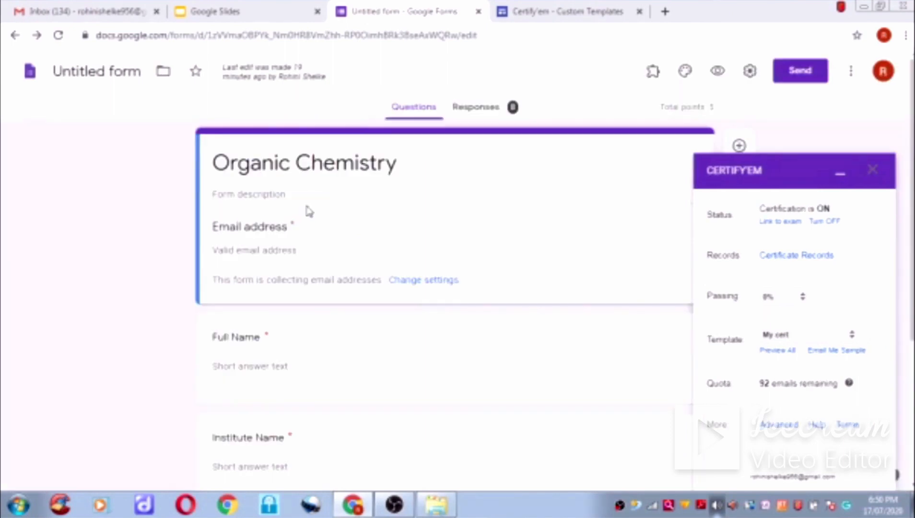
scroll(850, 344, down, 1)
scroll(849, 339, up, 1)
- Minimize the Certify'em panel and open a respondent preview of the Organic Chemistry quiz
click(841, 174)
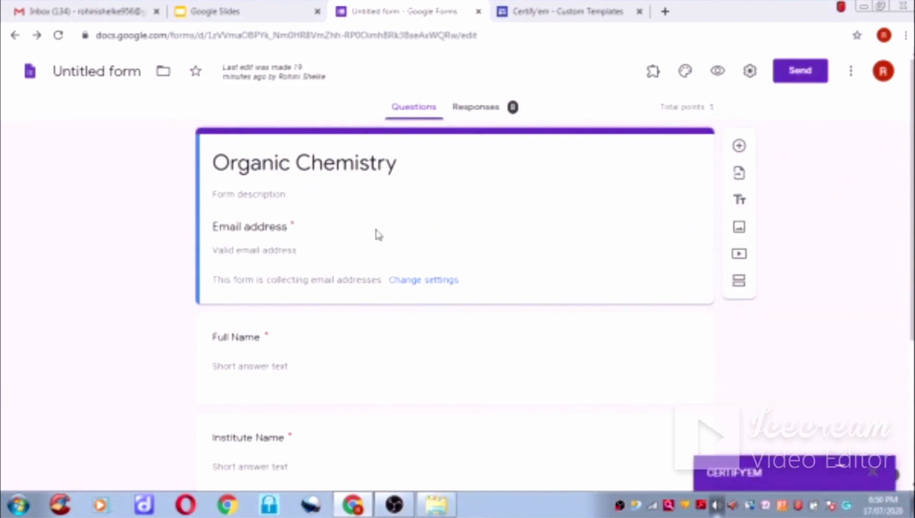
click(718, 73)
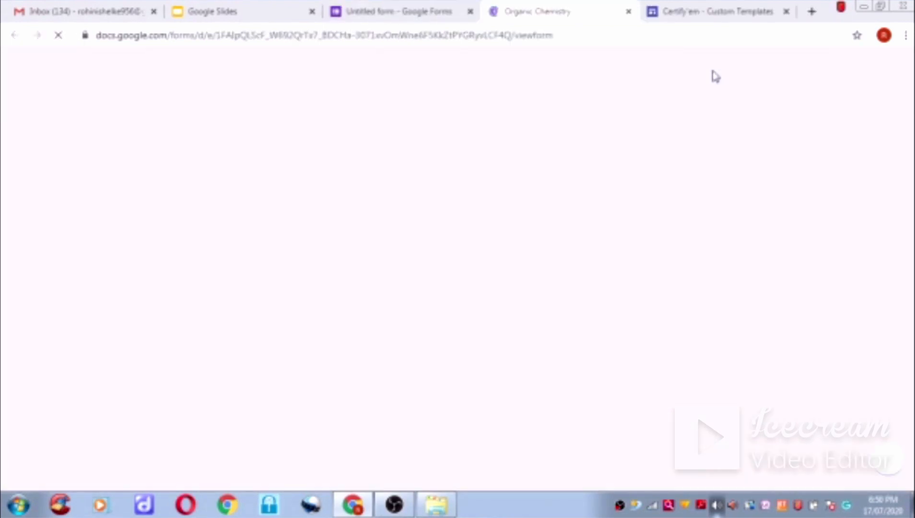
scroll(469, 168, down, 4)
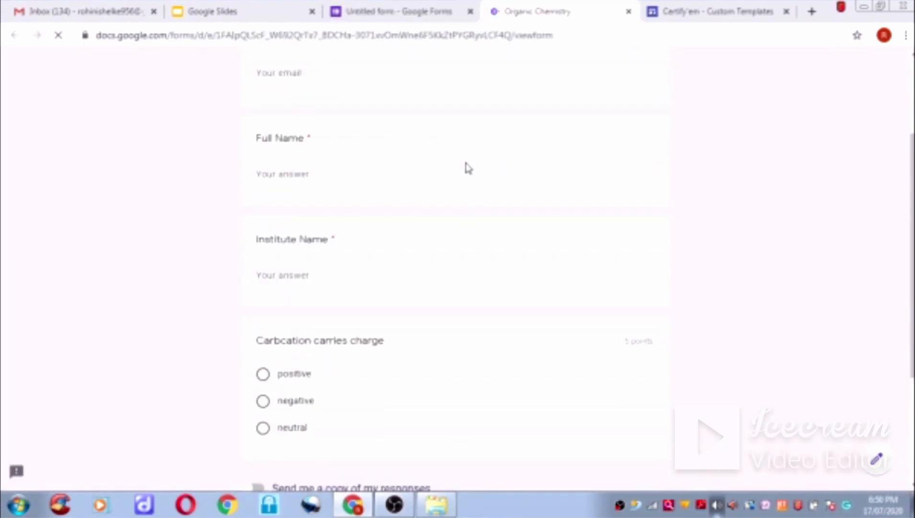
scroll(469, 168, up, 2)
scroll(468, 168, down, 2)
scroll(469, 168, down, 2)
scroll(466, 167, up, 6)
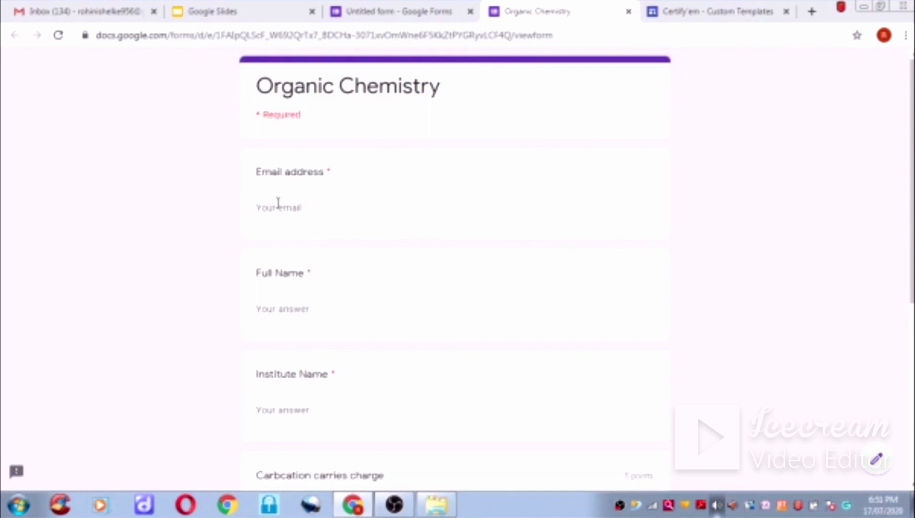
- Fill in the respondent's email and full name, Institute Name 'S.G.M. College Karad', and answer 'positive'
click(311, 208)
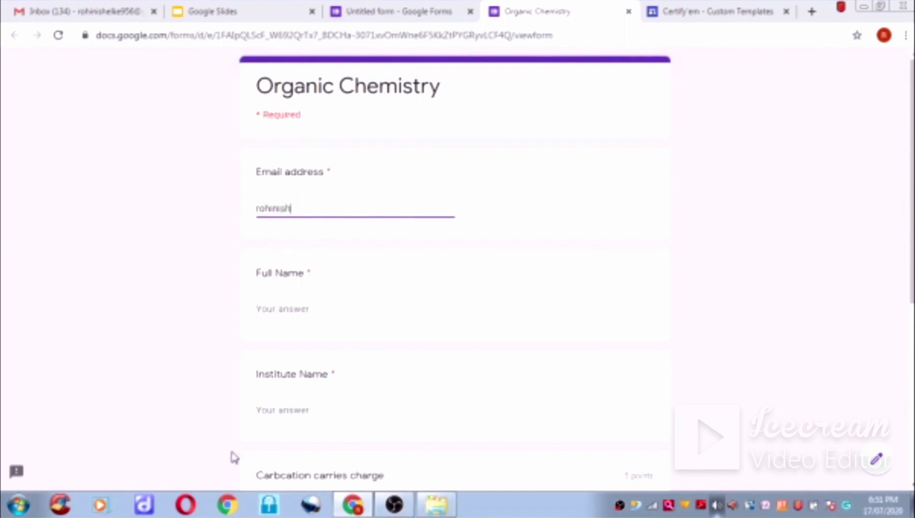
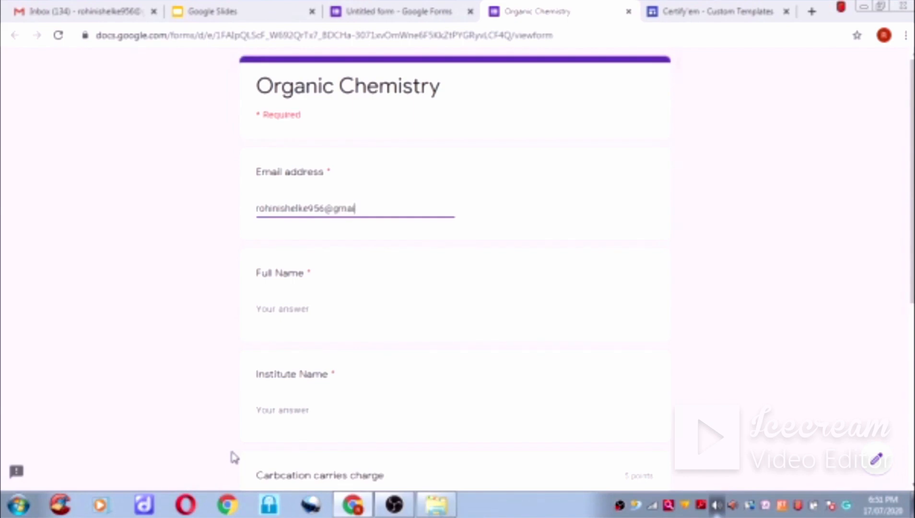
click(276, 310)
text(Dr)
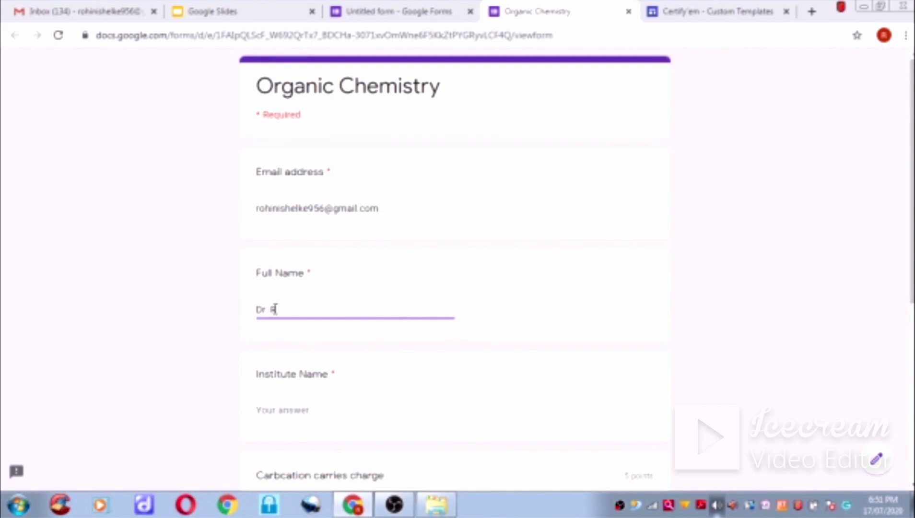
click(302, 409)
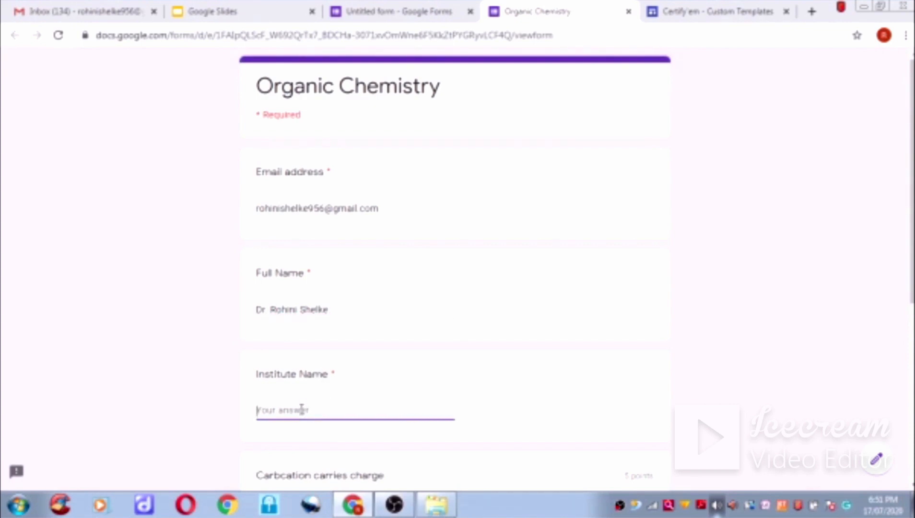
text(S.G.M. College Kara)
scroll(353, 417, down, 4)
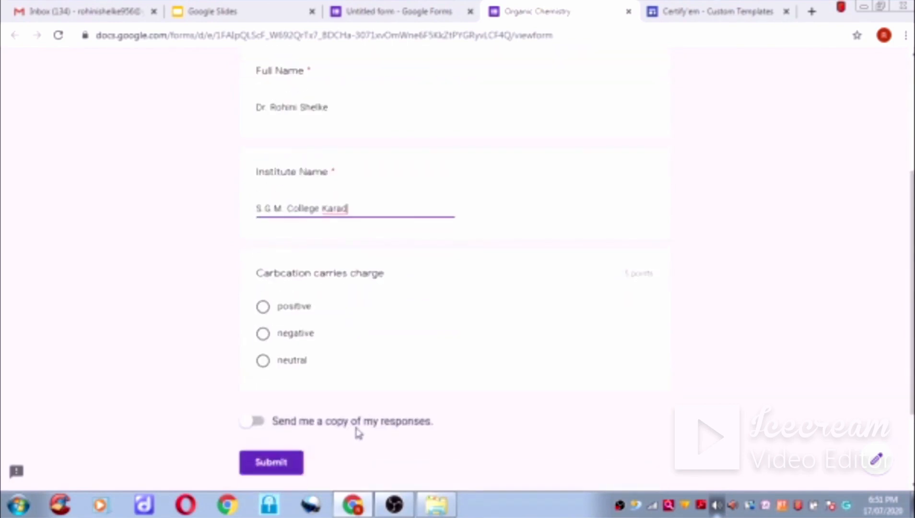
click(265, 308)
scroll(363, 303, down, 1)
scroll(364, 303, down, 2)
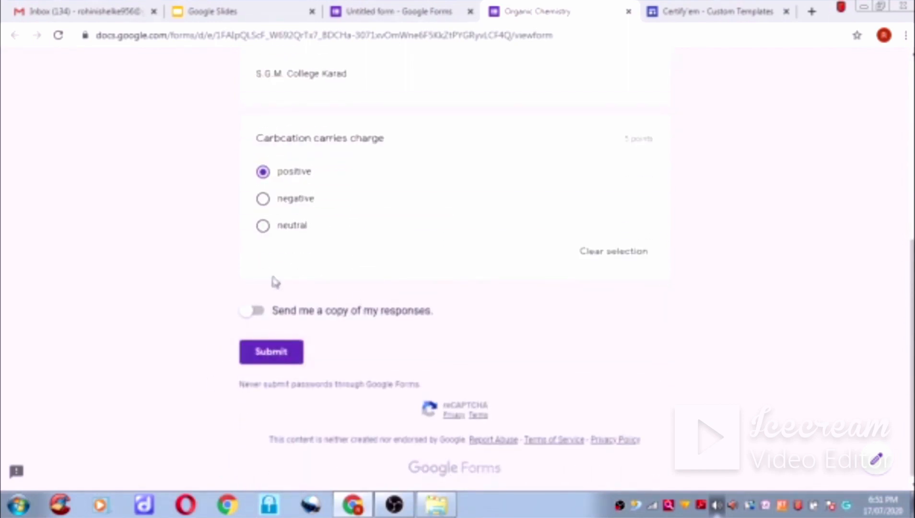
- Submit the quiz and view its 5/5 score, then switch to the Gmail inbox
click(273, 354)
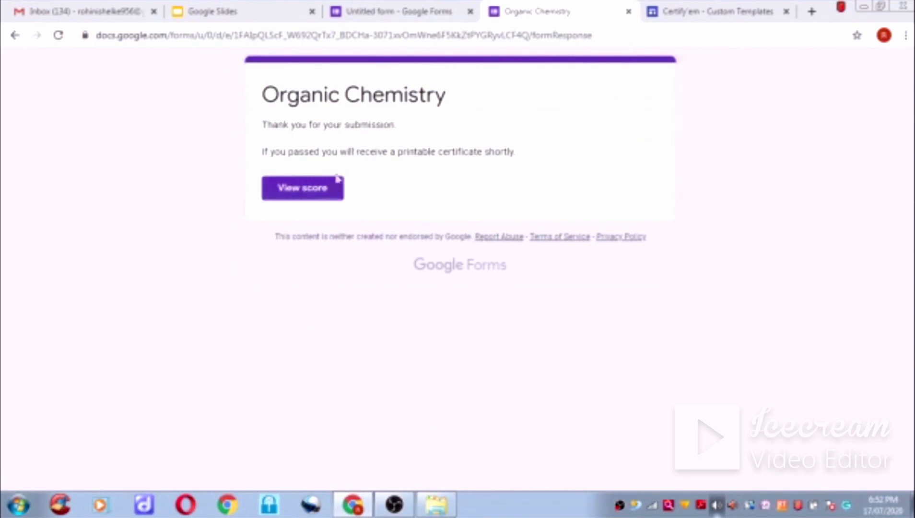
click(305, 198)
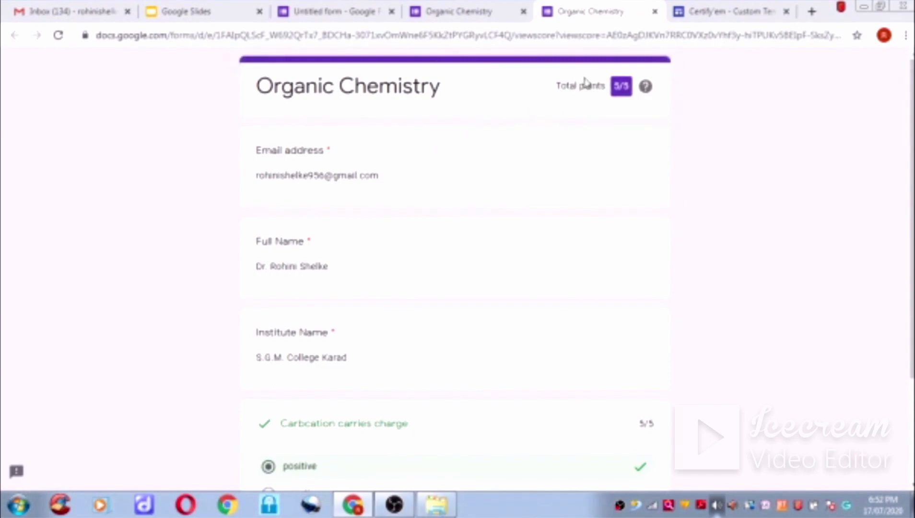
click(95, 14)
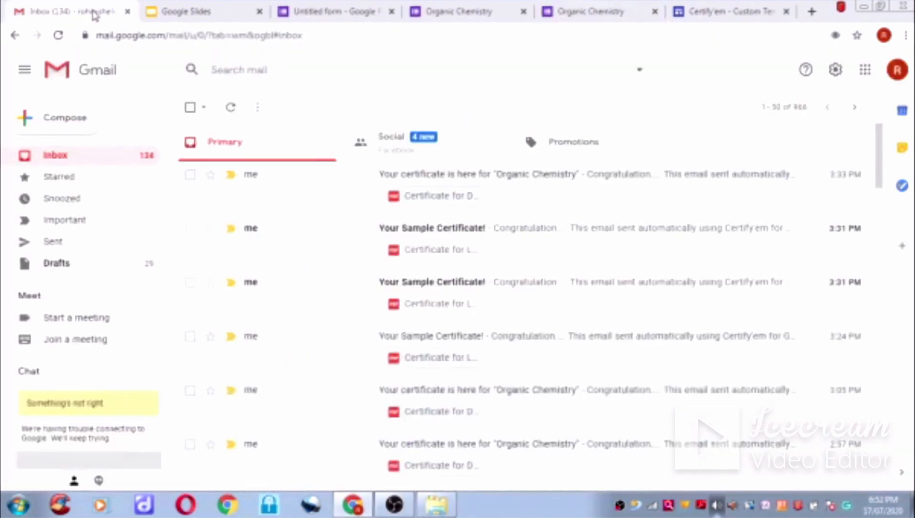
- Refresh the inbox until the Organic Chemistry certificate email arrives and preview its PDF certificate
click(110, 158)
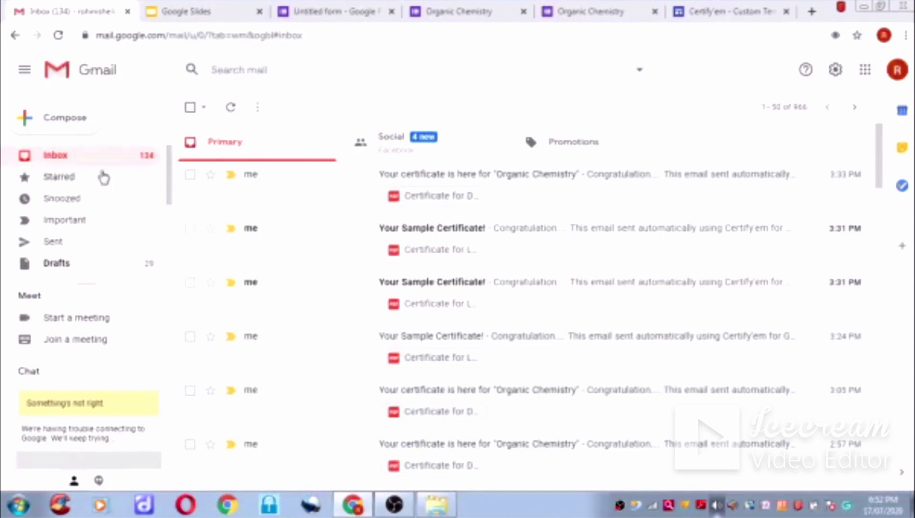
click(103, 155)
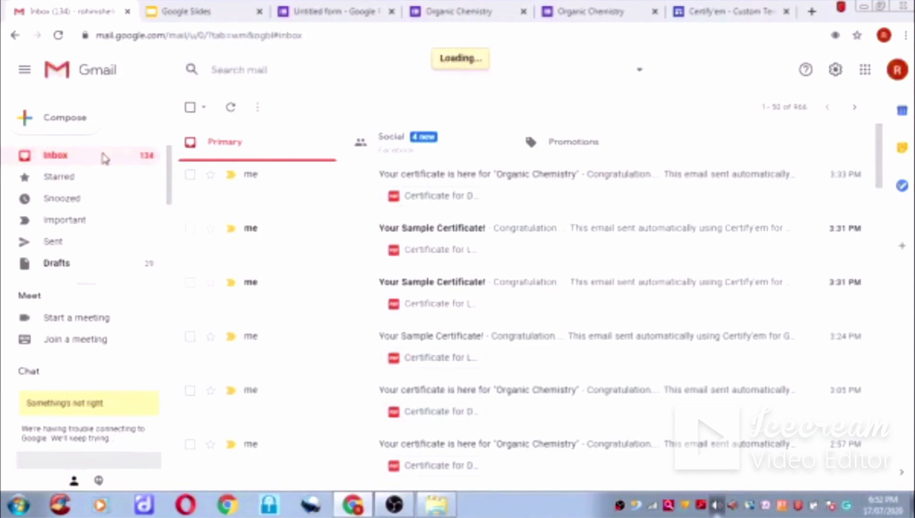
click(419, 189)
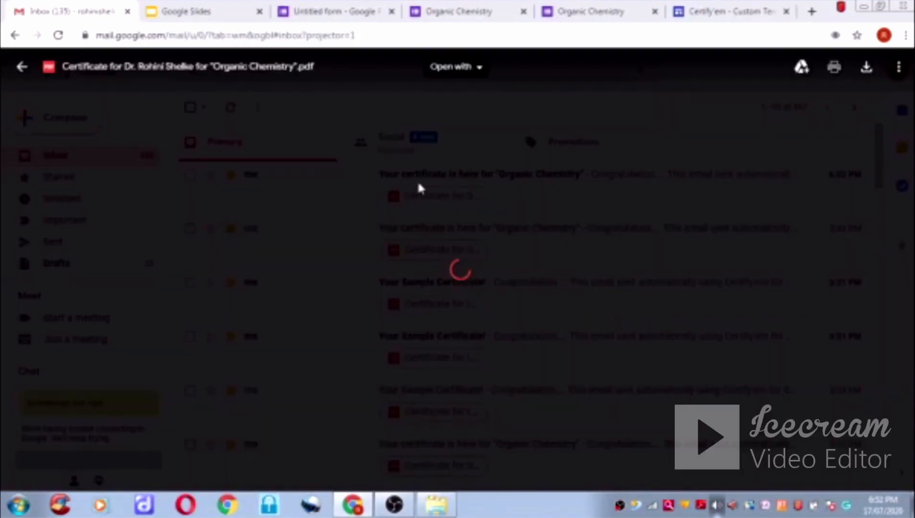